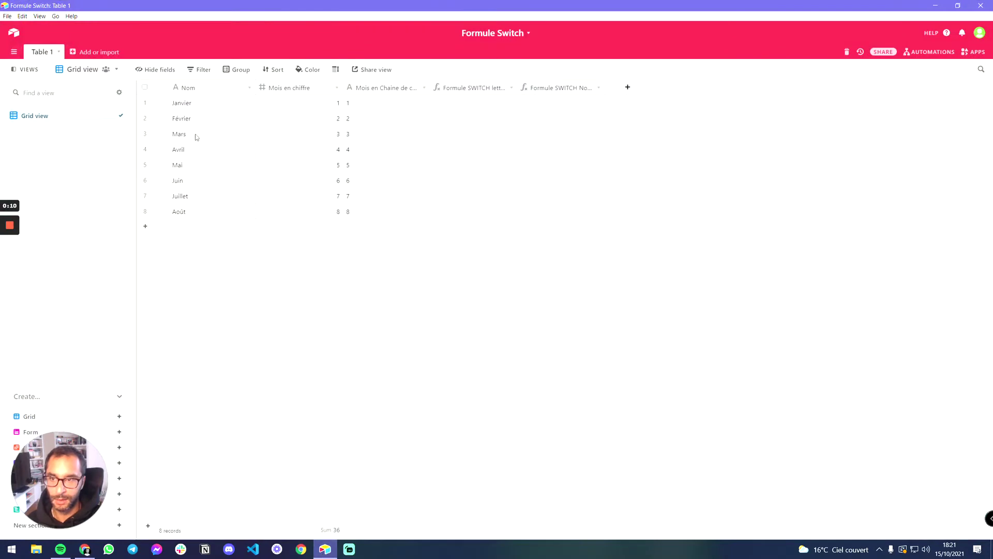
Switch to Chrome, search the web for "switch formula airtable" and read Airtable's support article on SWITCH()
left_click(88, 551)
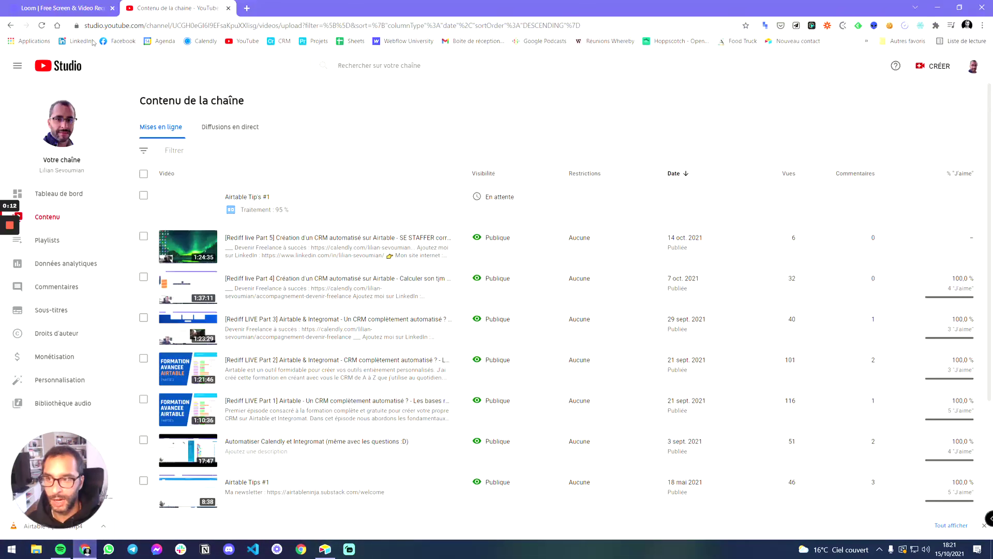
key("ctrl+t")
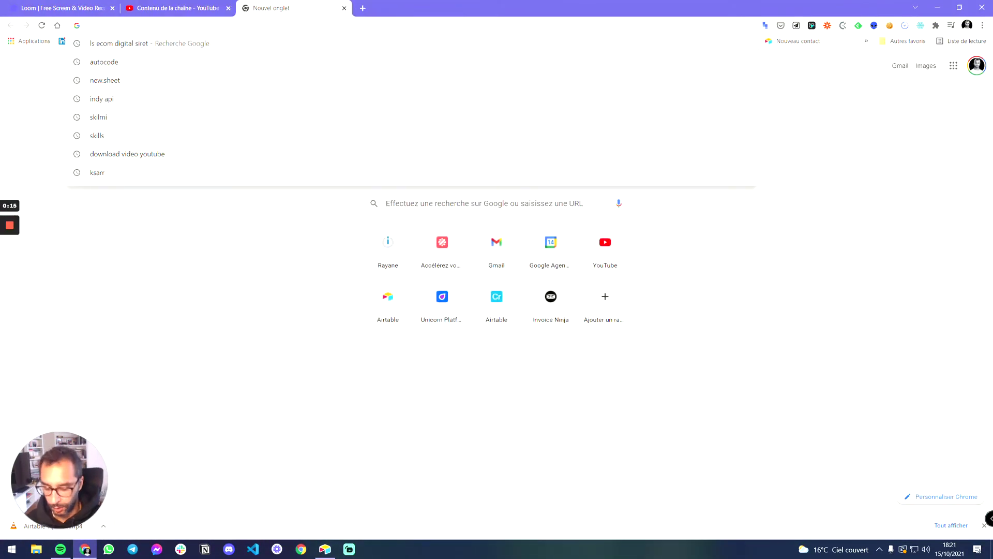
type("switch air")
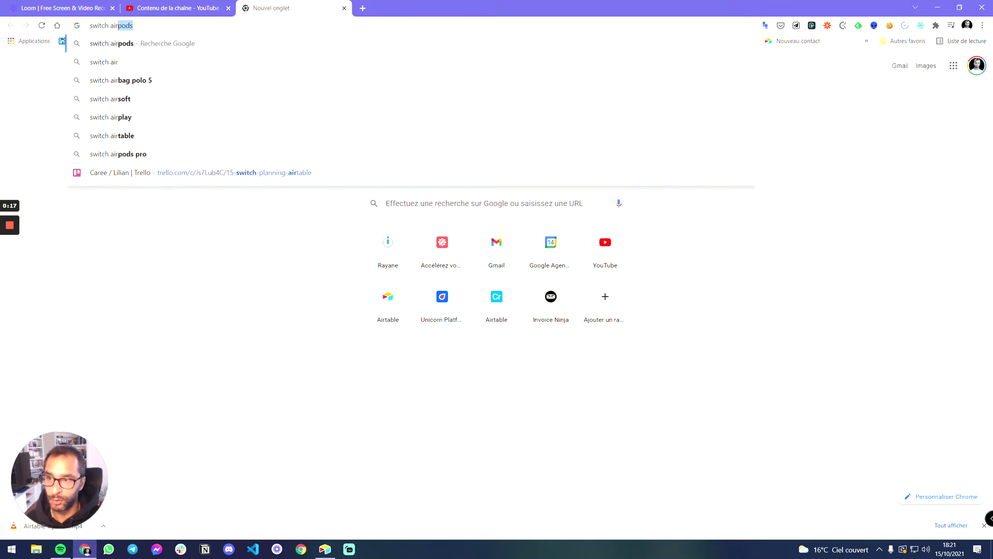
key("BackSpace")
key("BackSpace")
key("BackSpace")
key("BackSpace")
type("fo")
key("Down")
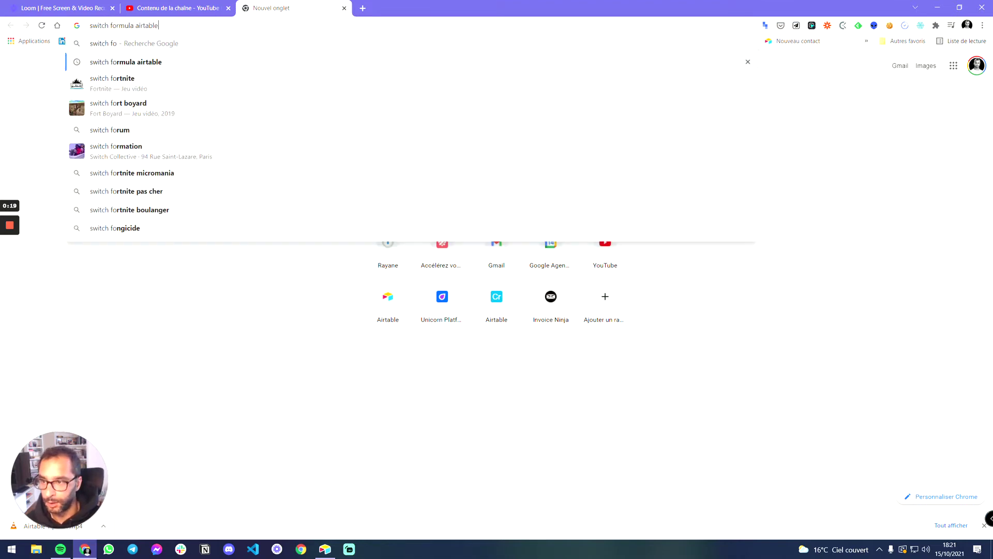
key("Return")
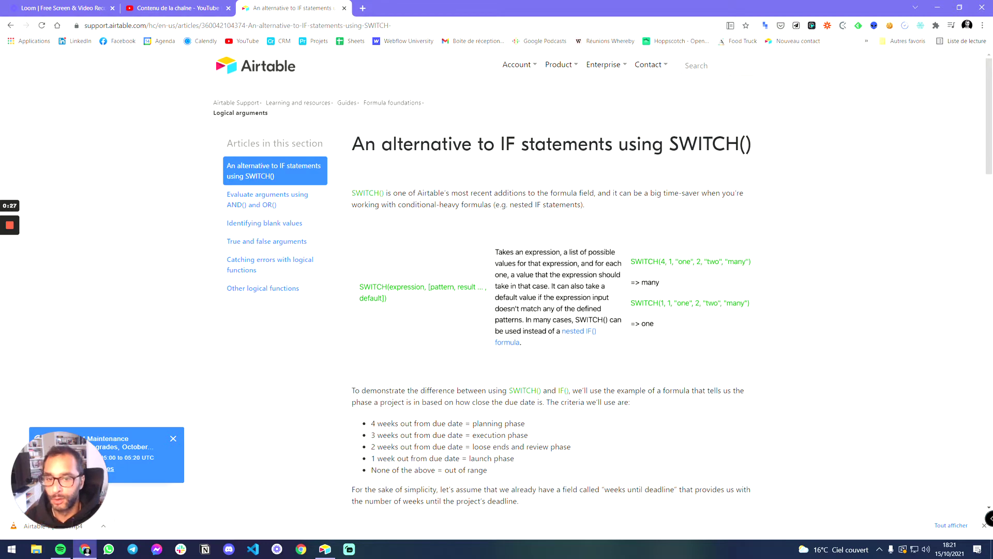
scroll(554, 213, "down", 2)
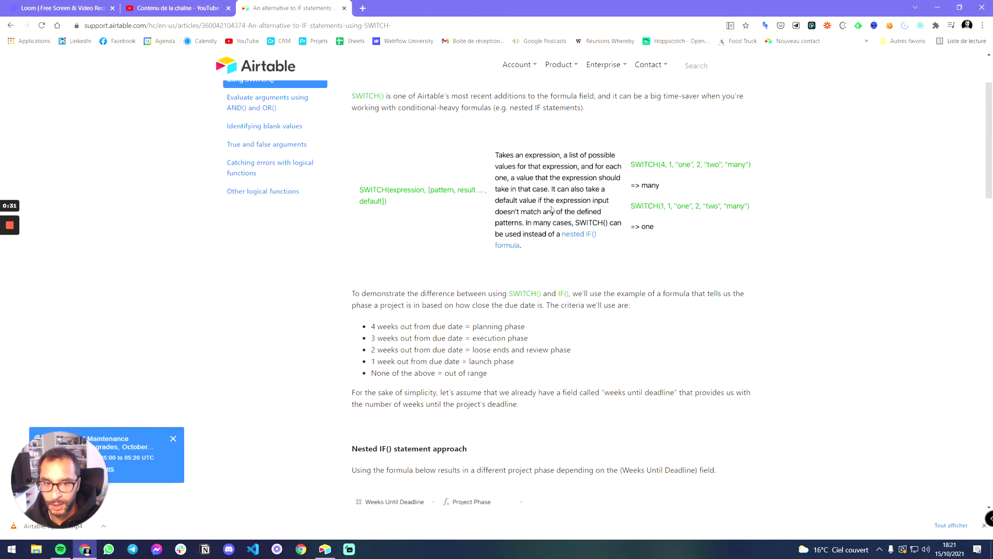
scroll(550, 200, "up", 2)
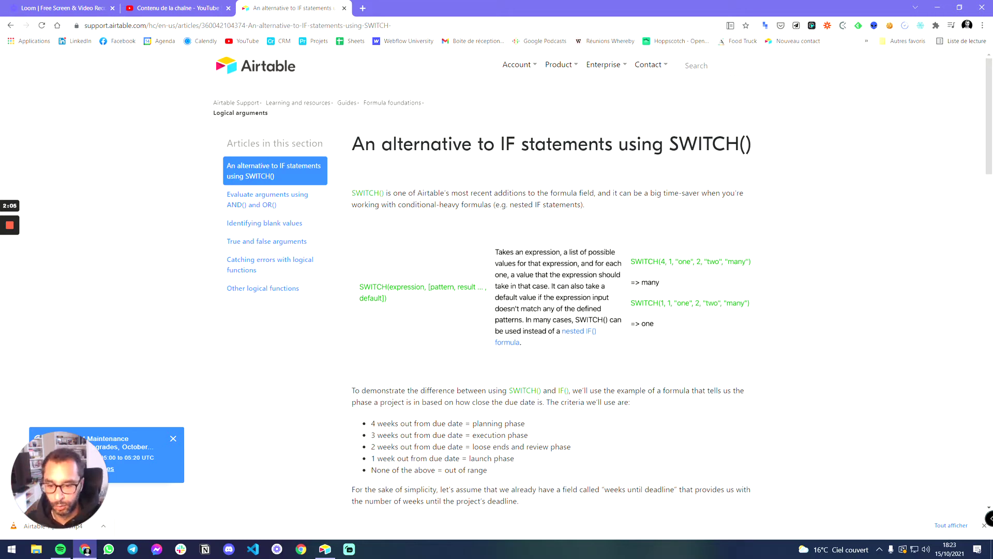
Switch back to Airtable and compare the field types of Mois en chiffre and Mois en Chaine de caractères without changing them
left_click(332, 548)
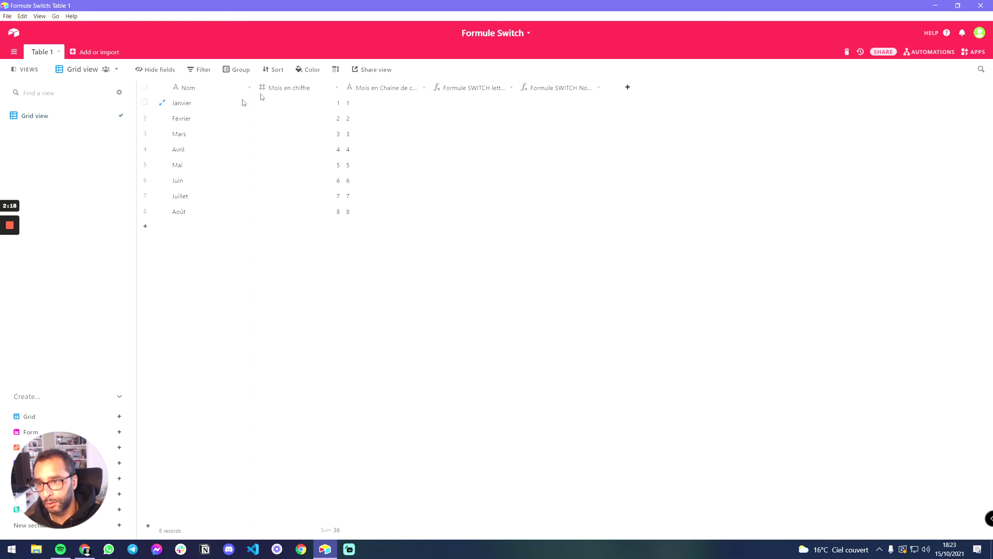
left_click(334, 107)
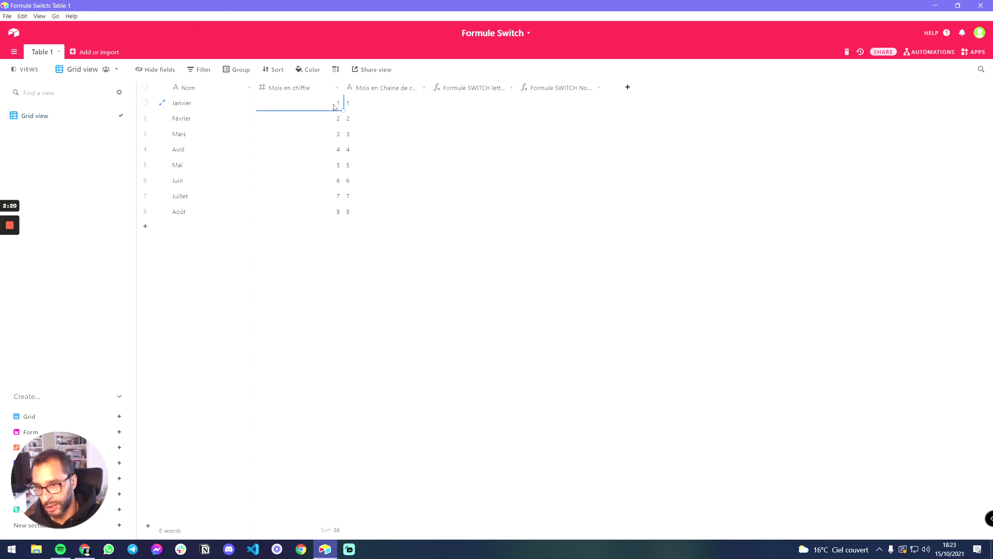
left_click(369, 103)
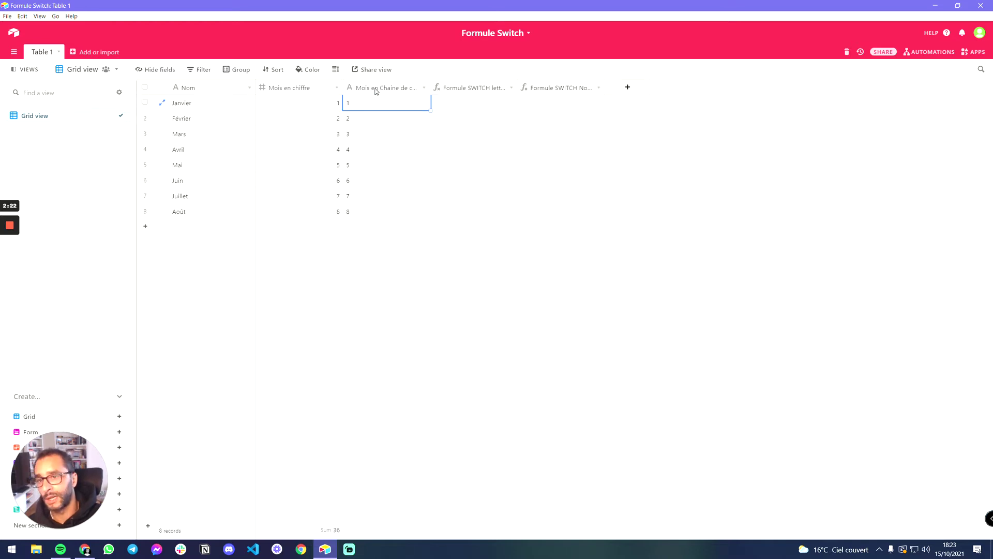
double_click(296, 89)
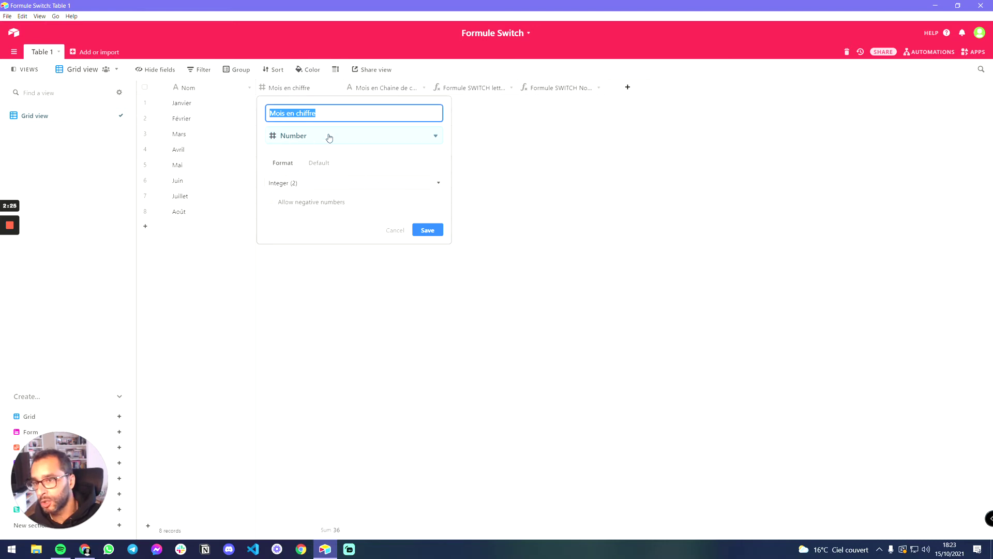
left_click(395, 230)
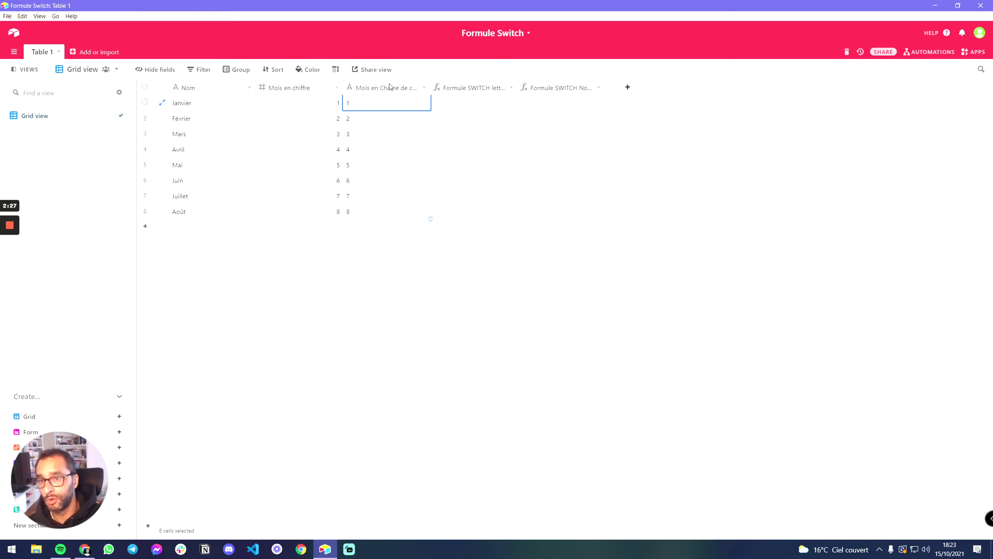
double_click(393, 87)
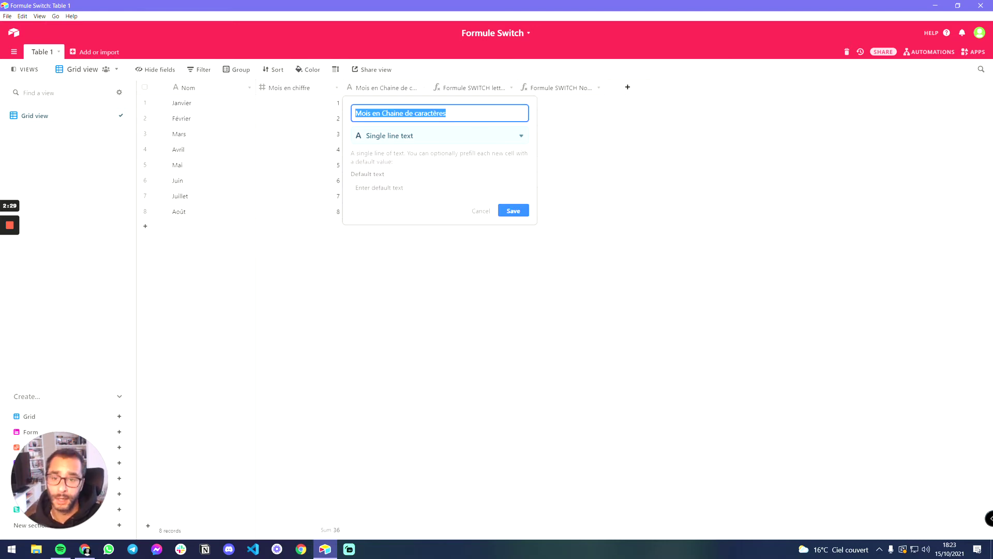
left_click(484, 211)
left_click(358, 105)
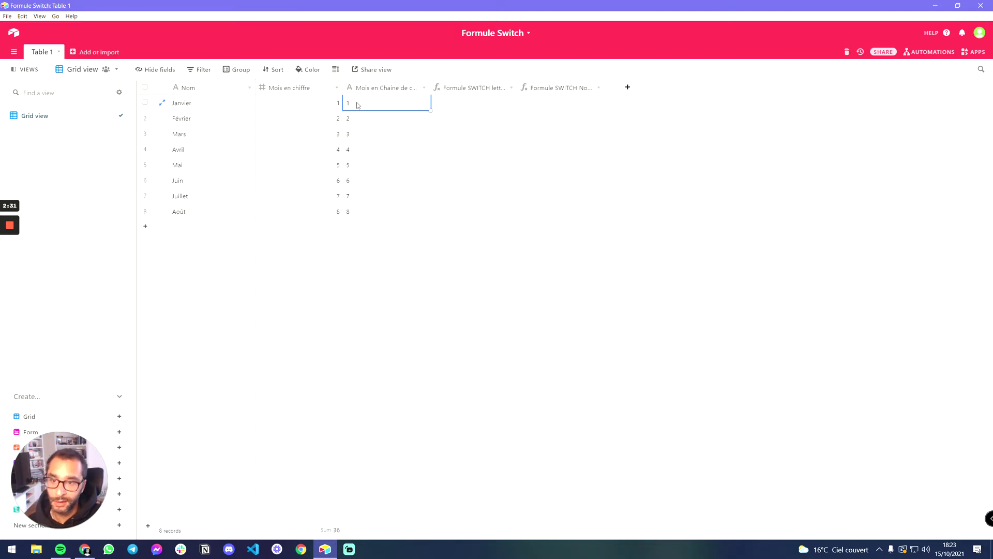
left_click(311, 104)
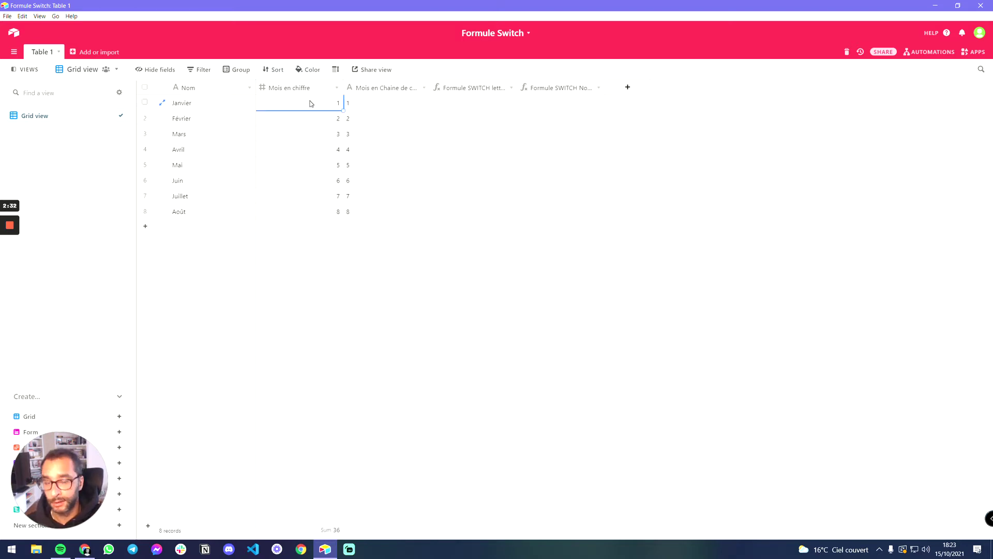
left_click(365, 106)
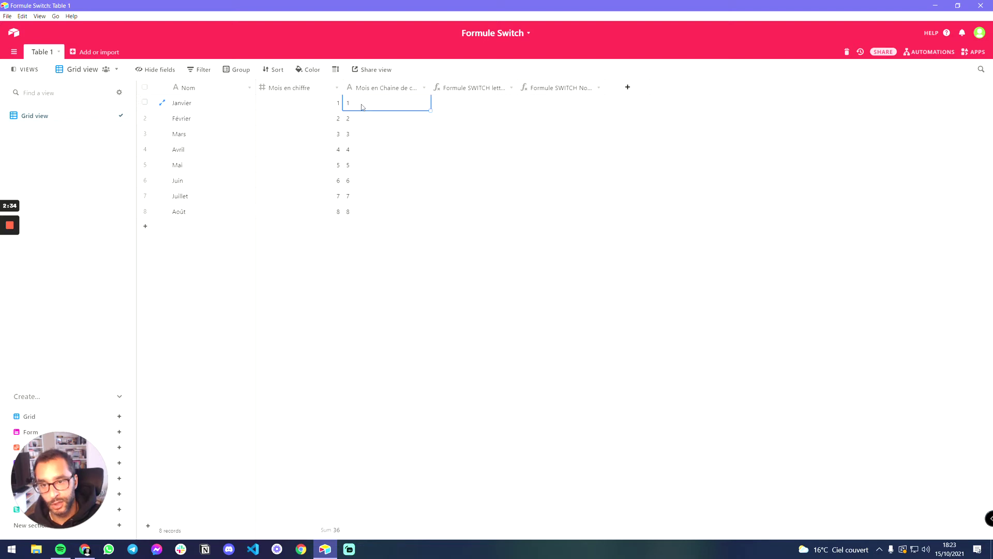
left_click(299, 105)
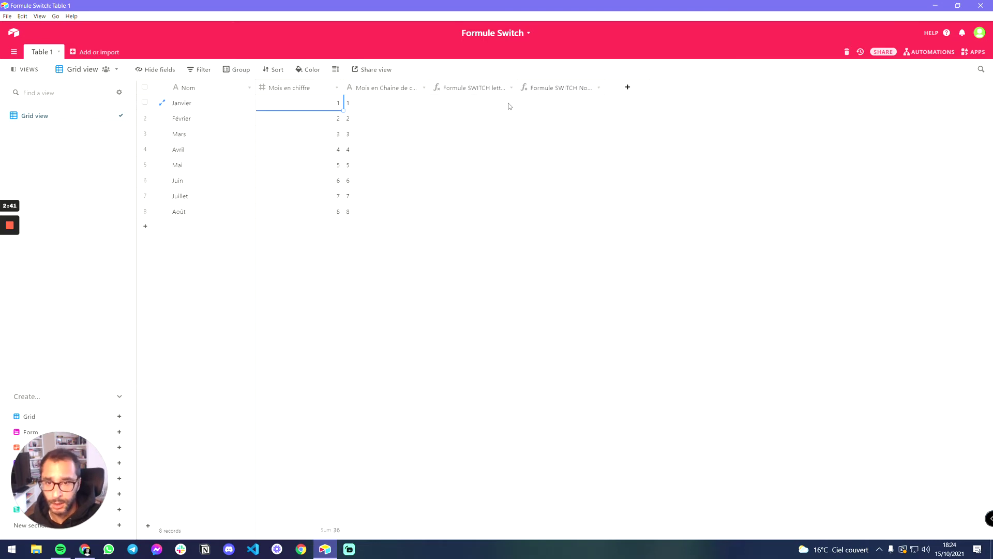
Widen the Formule SWITCH lettres and Formule SWITCH Nombres columns enough to fit their full names
left_click_drag(516, 87, 549, 87)
left_click_drag(632, 87, 665, 86)
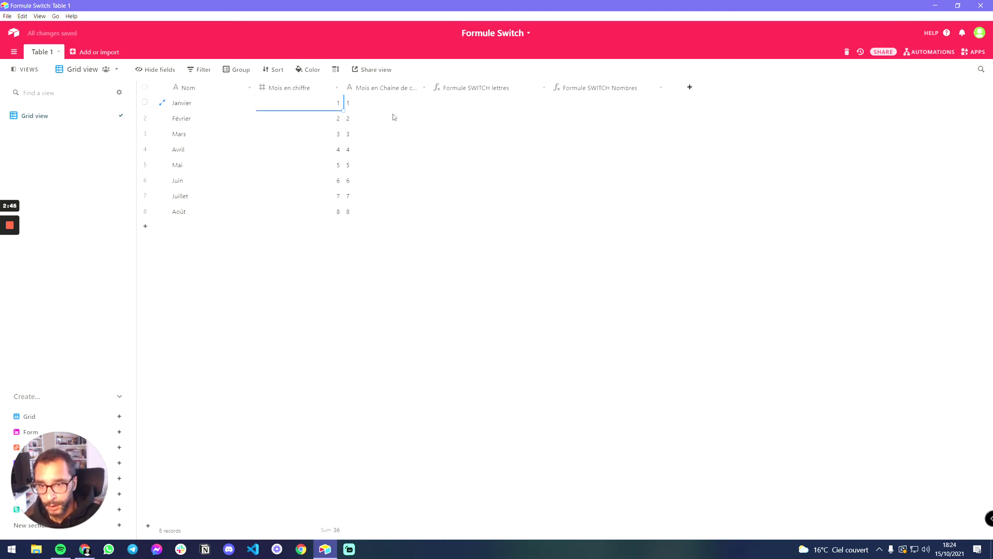
left_click(348, 104)
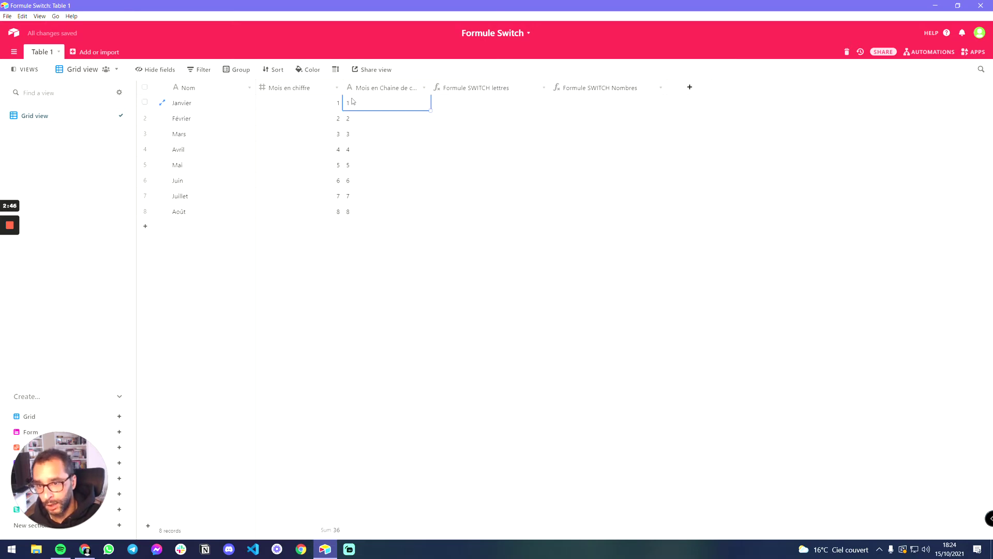
left_click(481, 103)
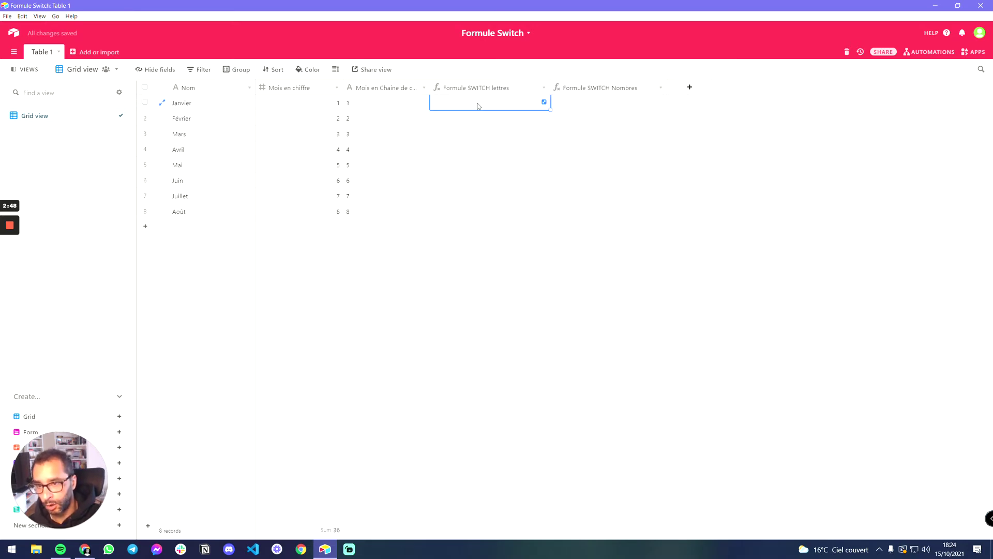
left_click_drag(357, 104, 433, 107)
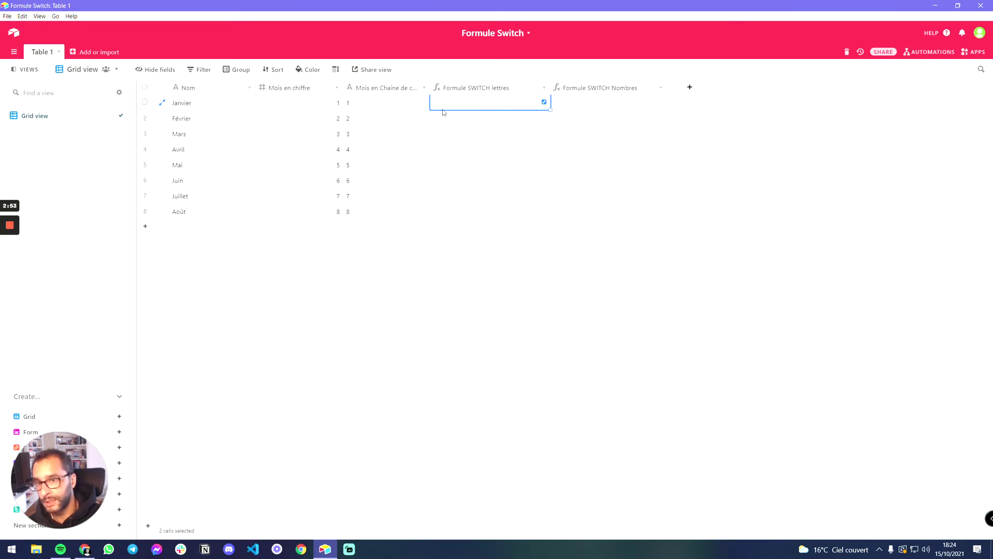
left_click(469, 229)
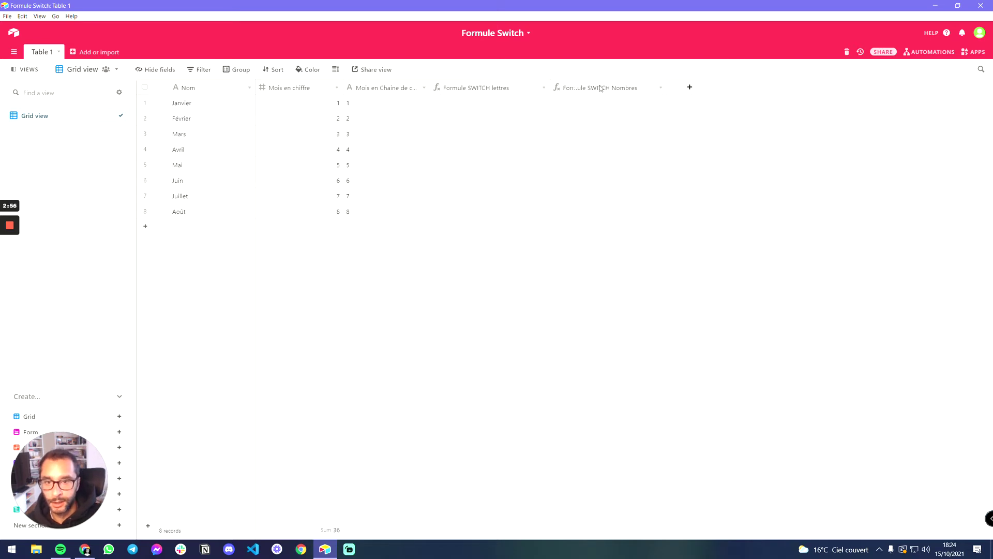
Reorder the fields: Formule SWITCH Nombres before Formule SWITCH lettres, and Mois en chiffre directly after Mois en Chaine de caractères
left_click_drag(600, 88, 432, 88)
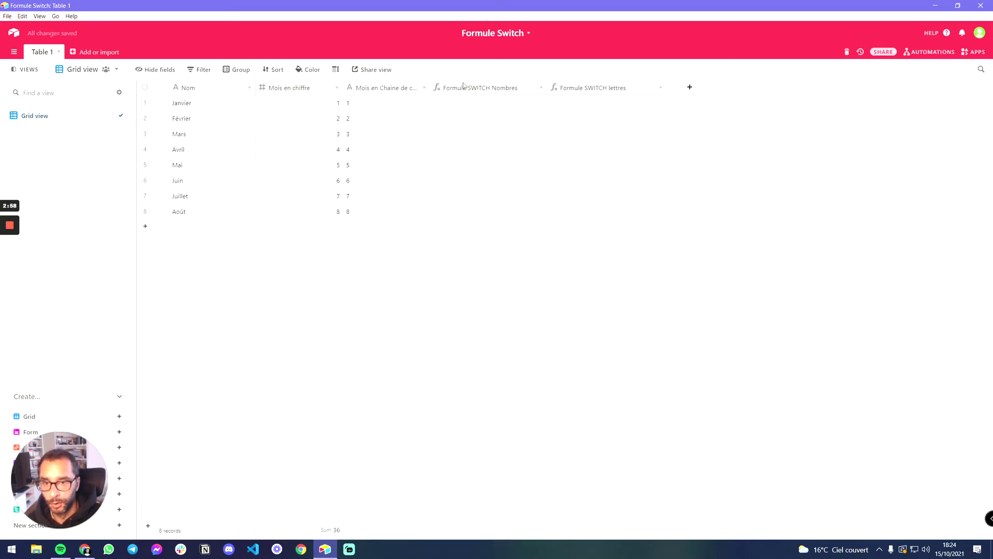
left_click(332, 107)
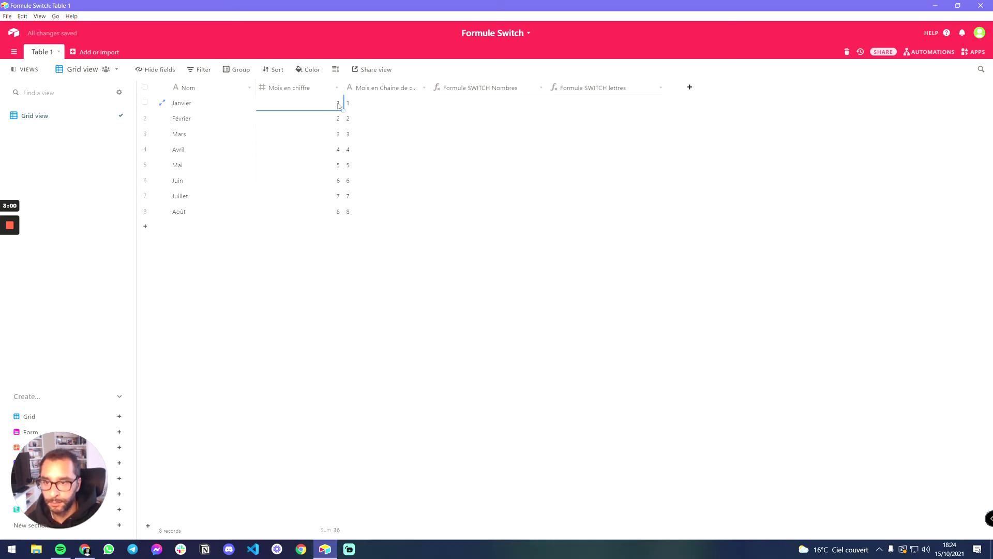
left_click_drag(306, 91, 433, 89)
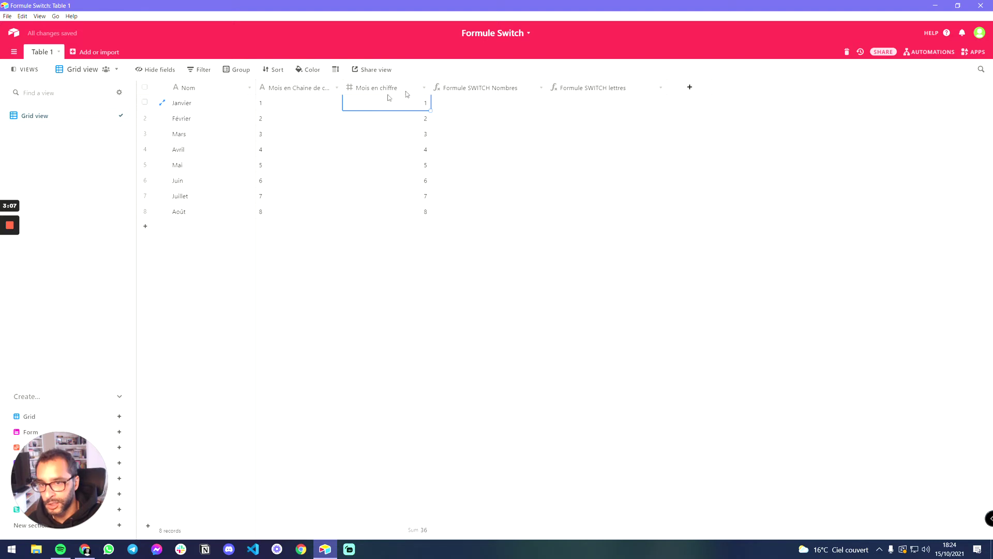
Open the Formule SWITCH Nombres field's settings and replace its empty-string formula with the SWITCH() function
left_click(481, 103)
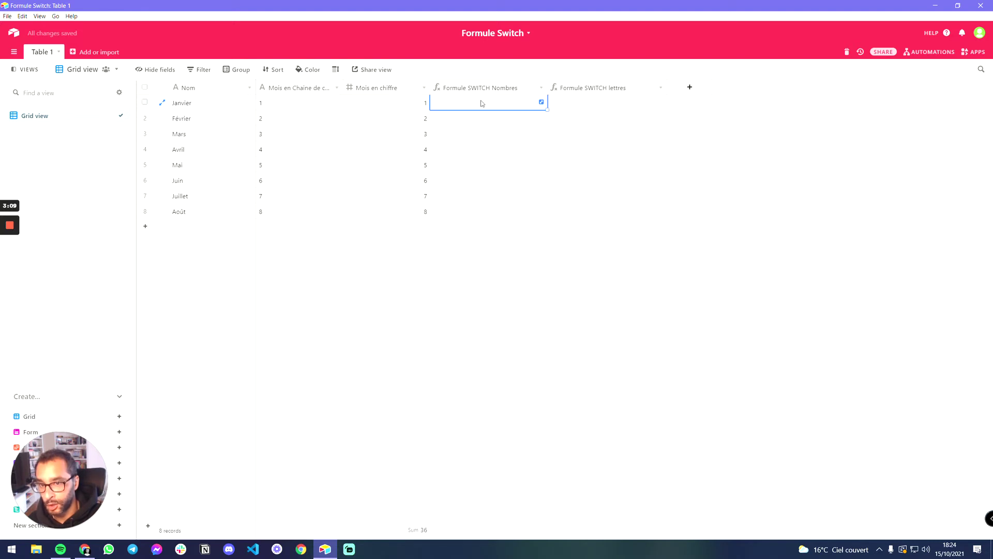
double_click(479, 89)
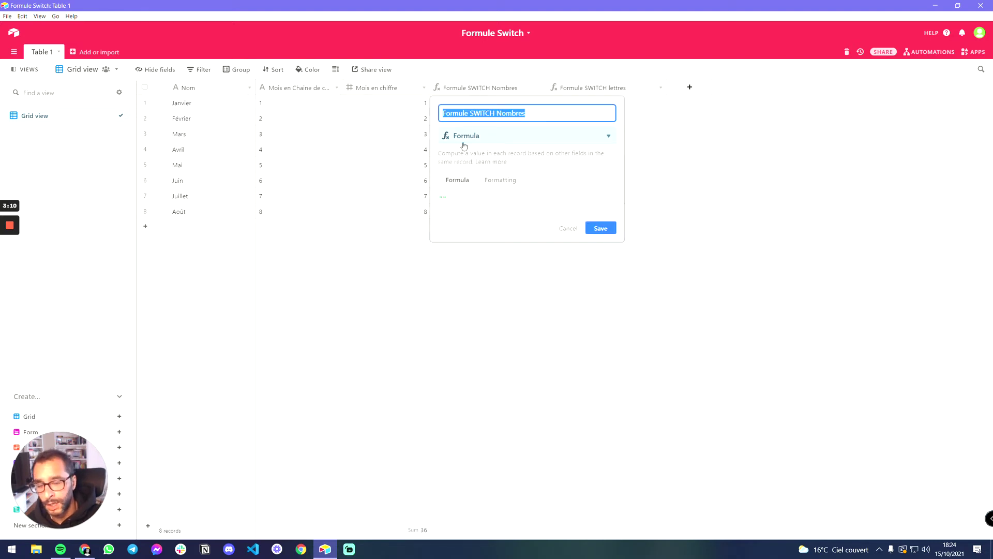
left_click(449, 197)
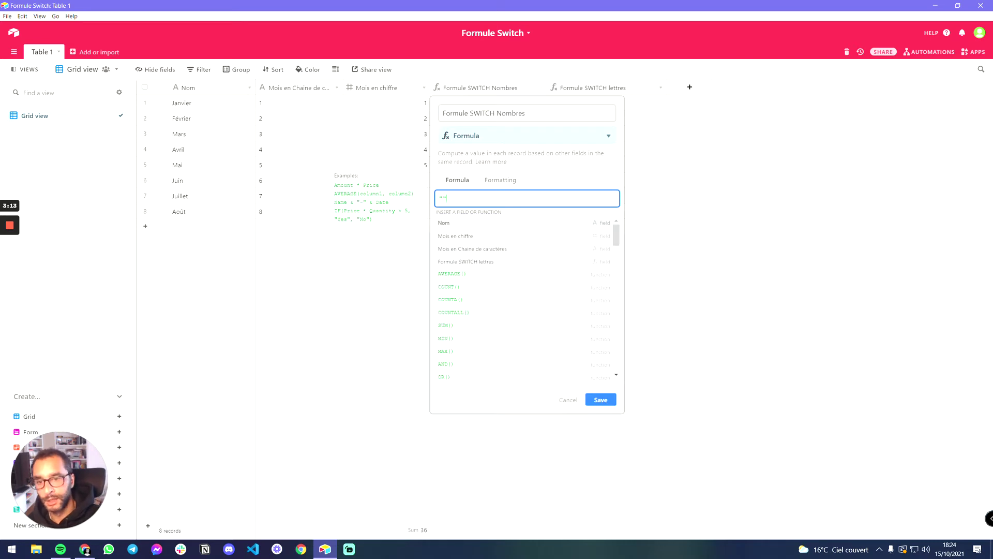
key("BackSpace")
key("BackSpace")
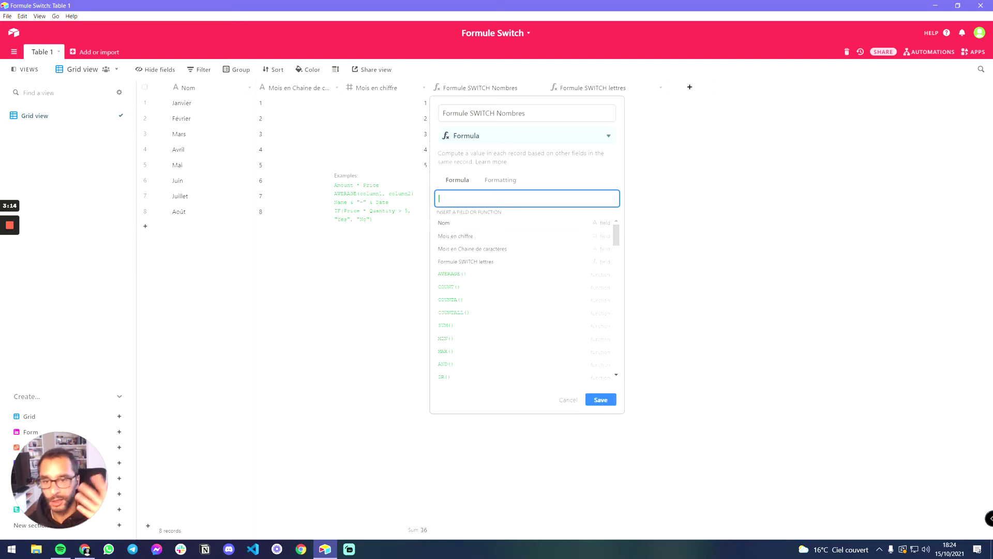
type("sw")
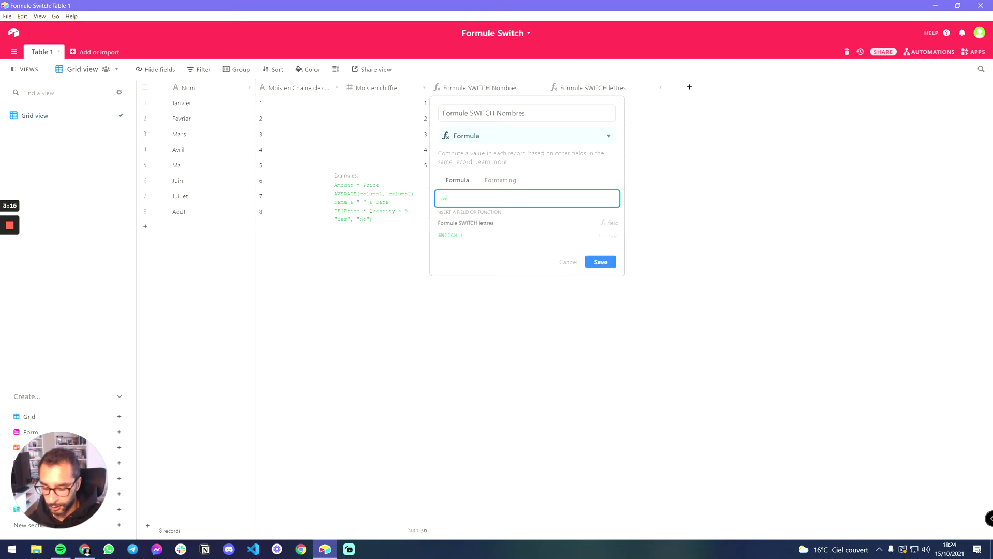
type("itch")
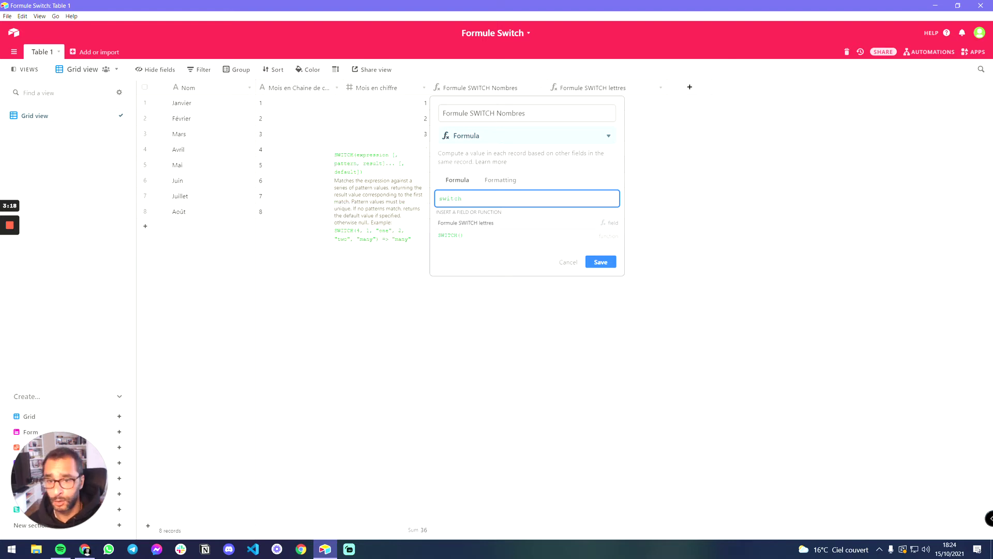
left_click(453, 237)
left_click(457, 198)
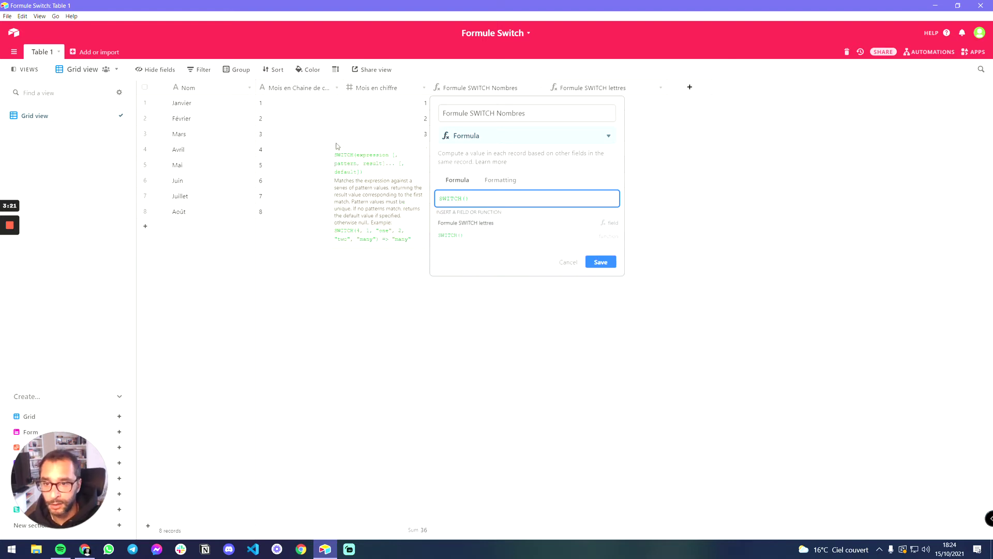
left_click(469, 198)
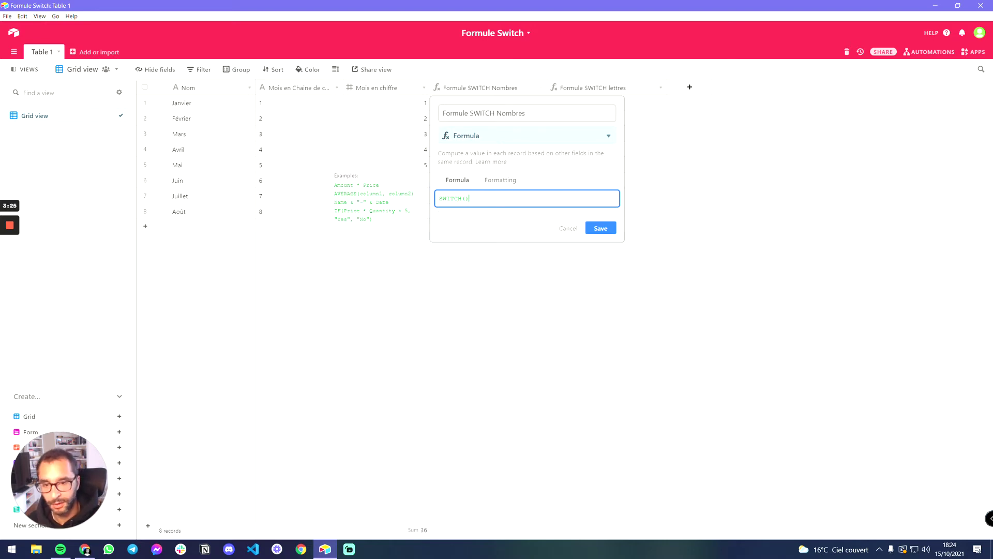
left_click(464, 199)
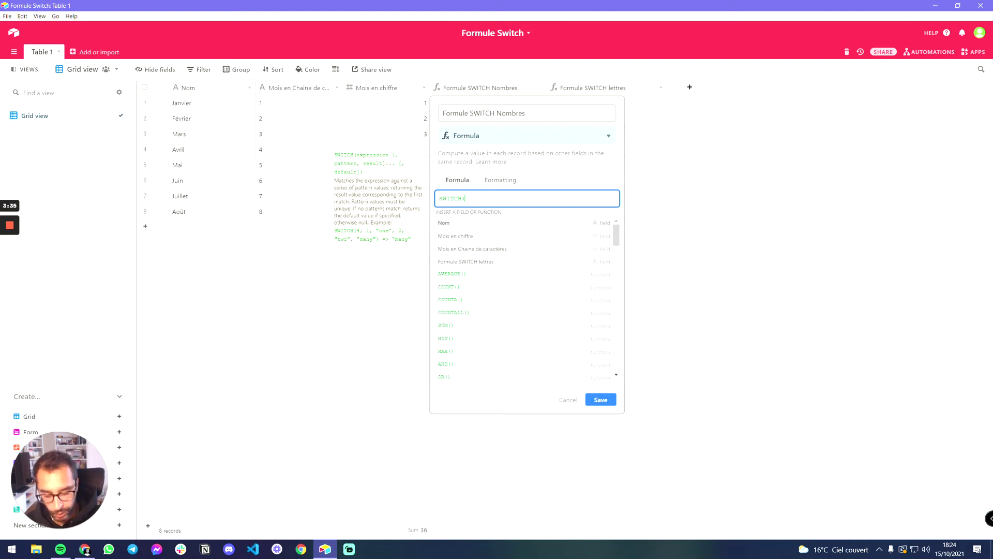
Insert the Mois en chiffre field as the SWITCH expression, followed by a comma
type("{")
key("BackSpace")
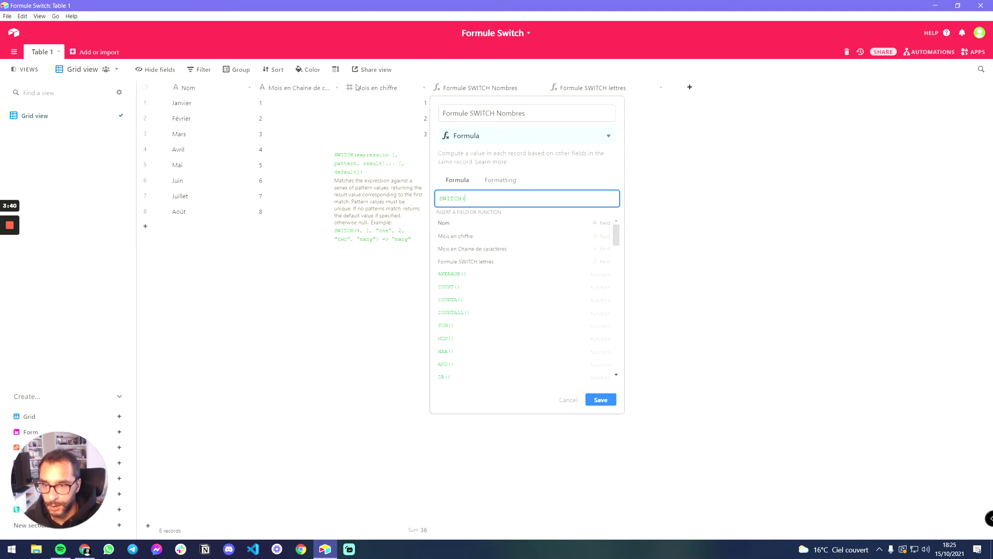
type("moi")
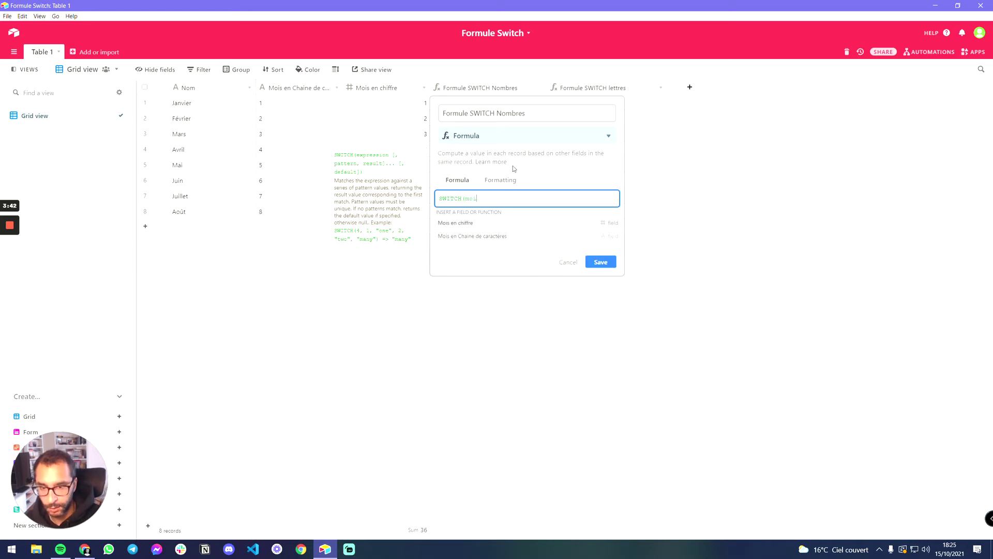
left_click(498, 222)
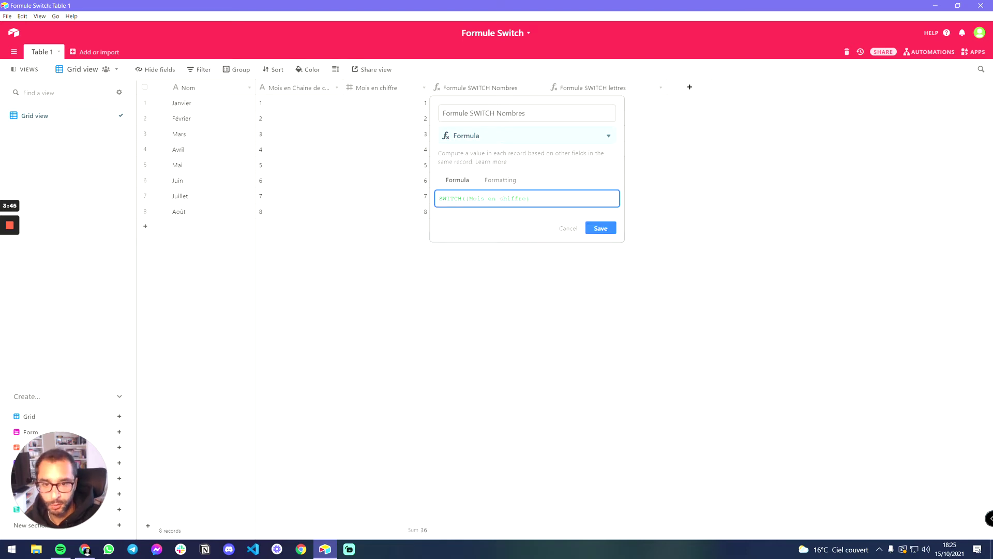
left_click_drag(465, 198, 526, 198)
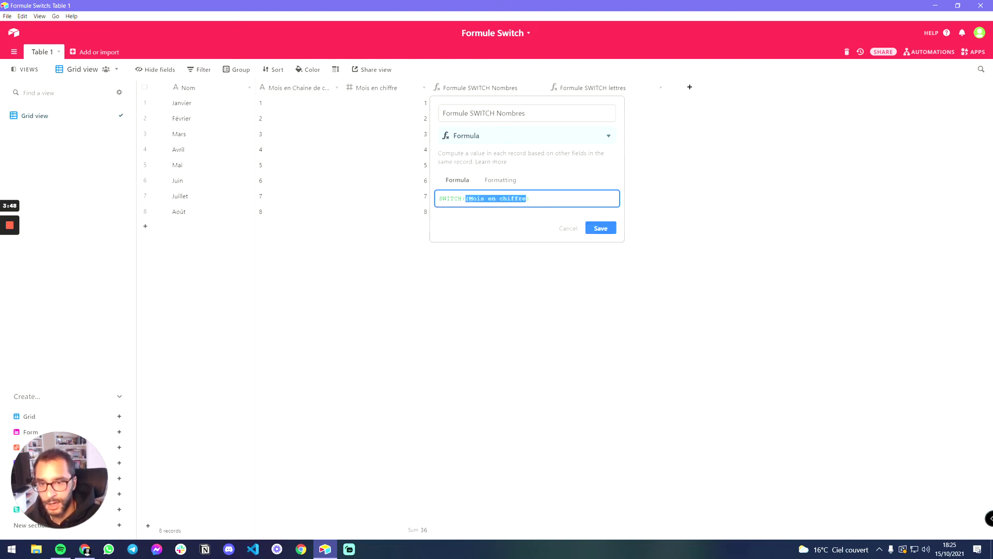
left_click(531, 199)
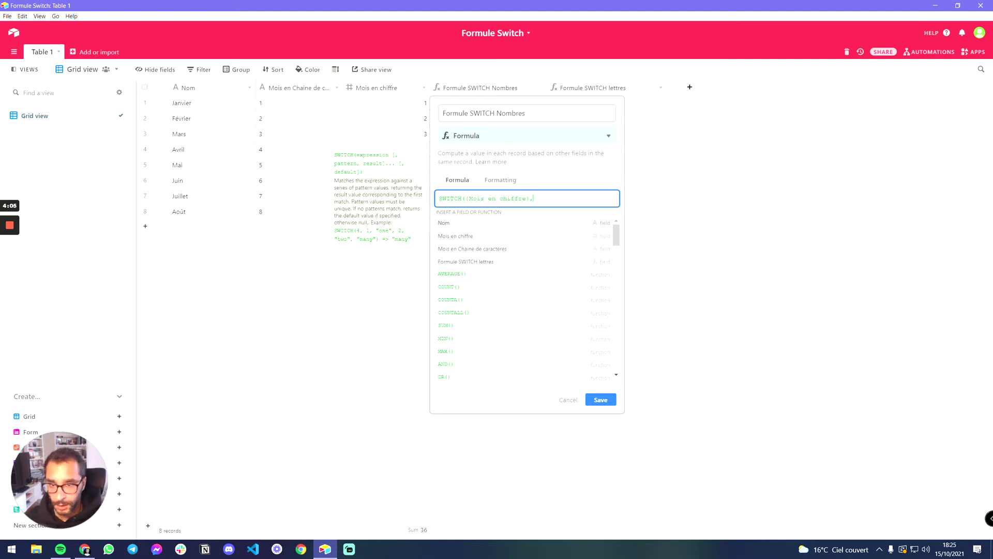
Add the unquoted pattern and result pairs 1,Janvier, 2,Février and 3,Mars to the SWITCH formula, each ending with a comma
type("1")
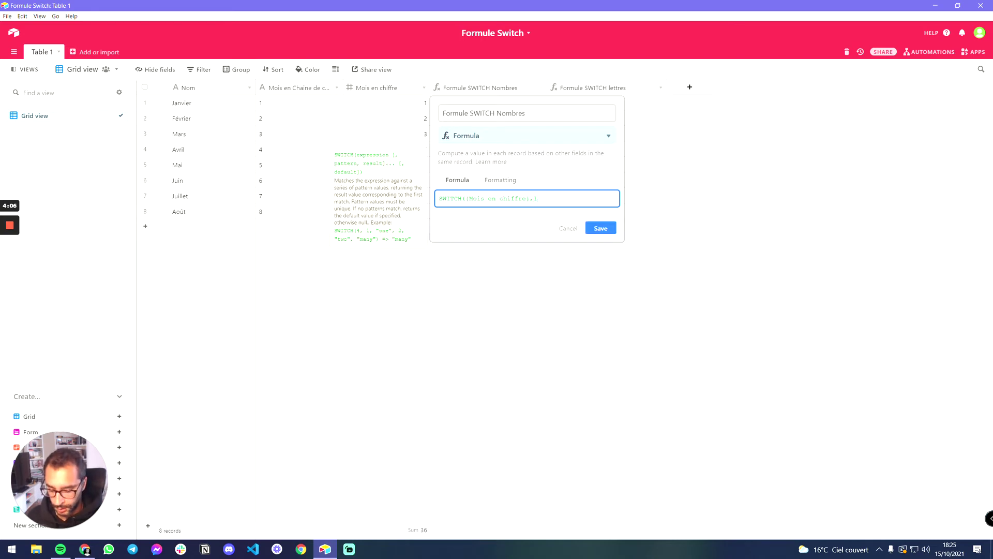
type(",Janvier")
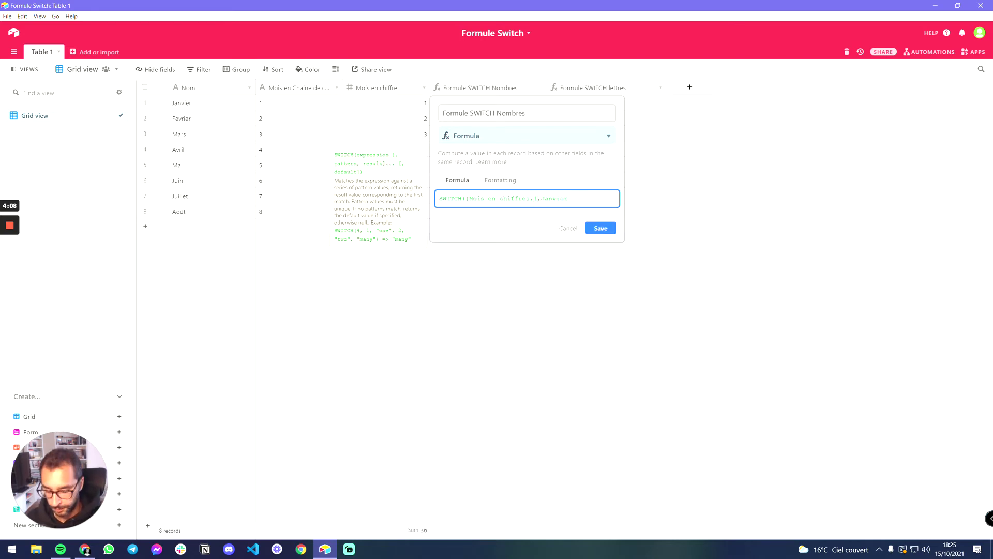
type(",")
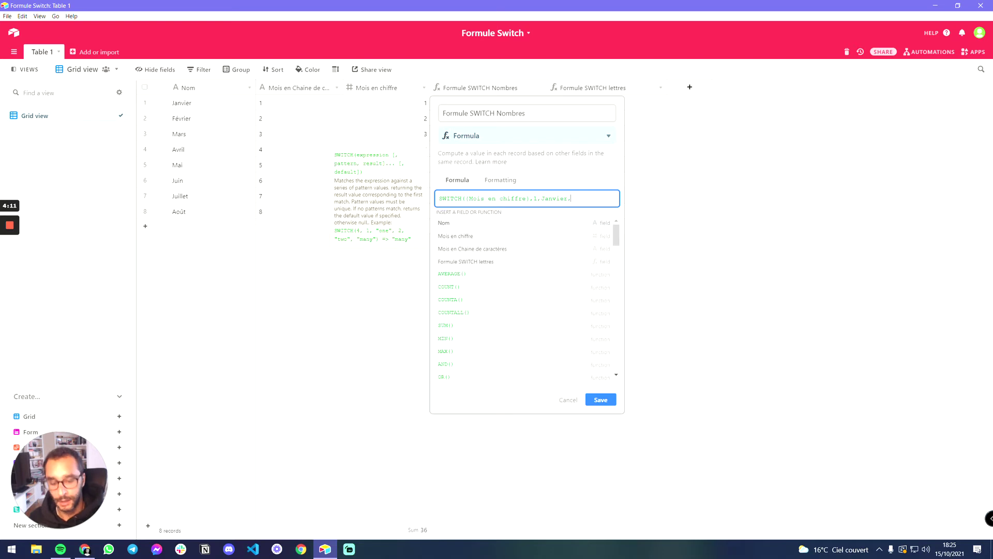
type("2,")
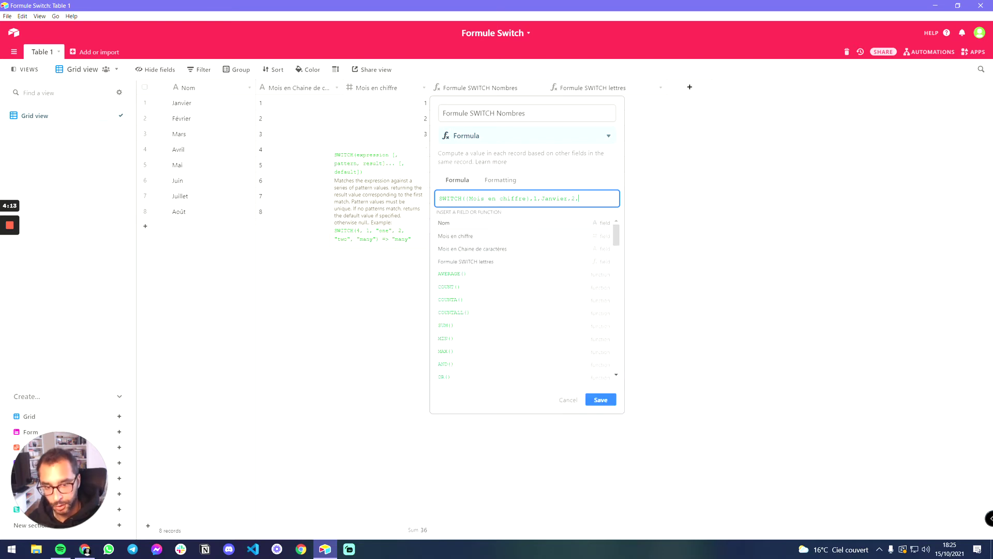
type("Fevrier,")
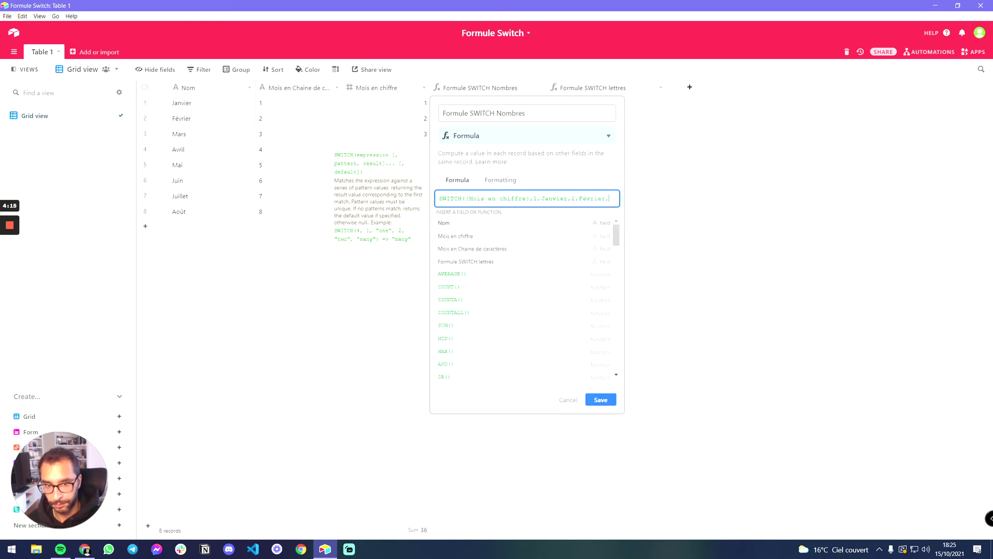
type("3,Mars")
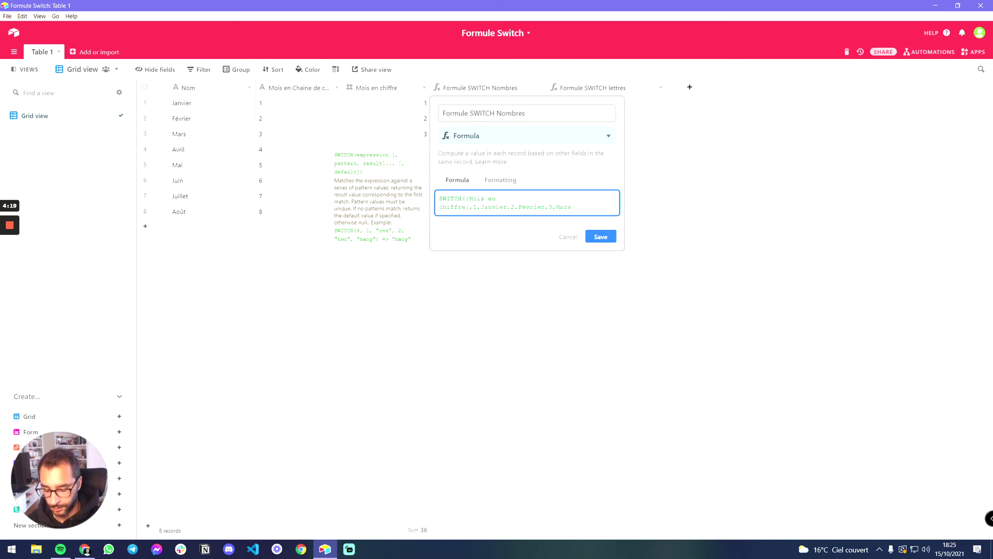
type(",")
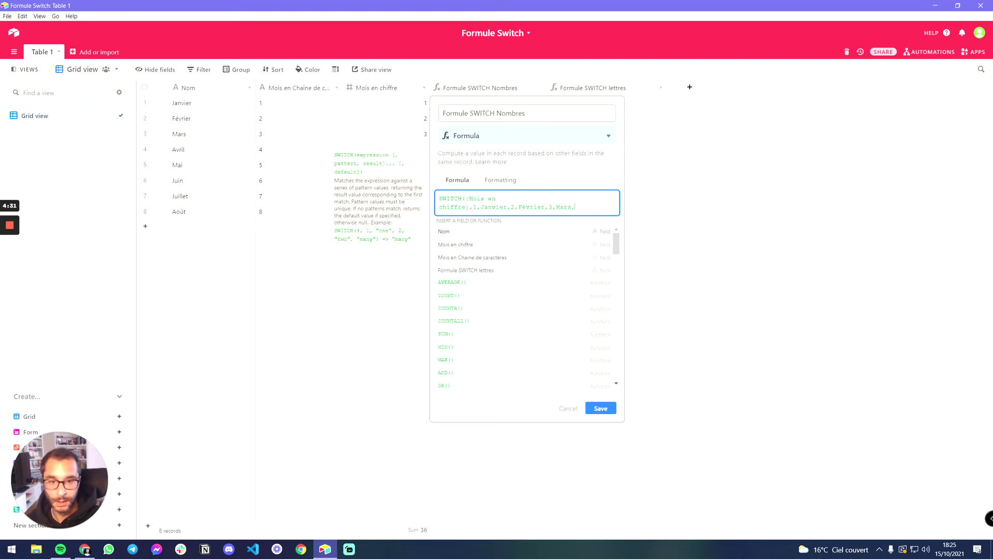
Add "J'ai pas trouvé" in quotation marks as the SWITCH default value and close the formula's parenthesis
type("\"")
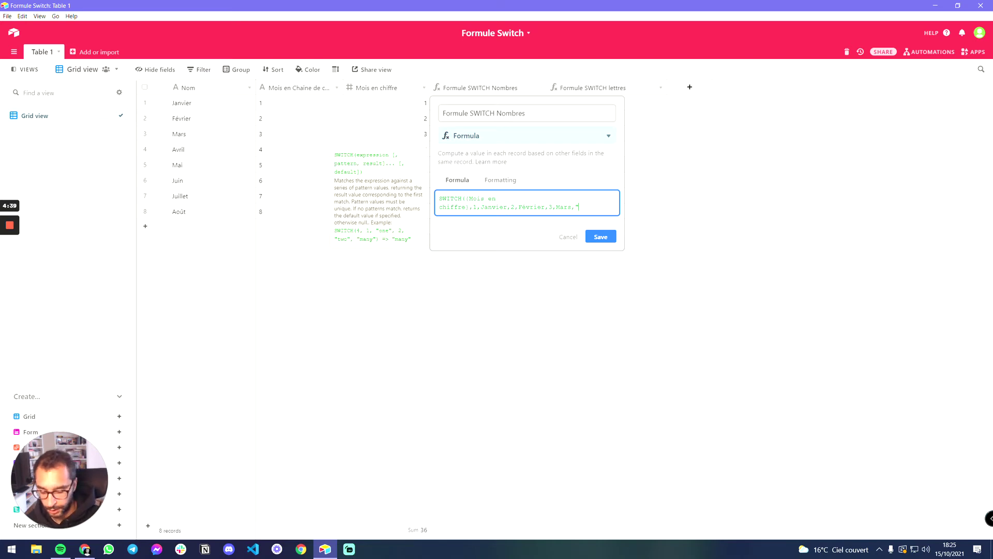
type("J'ai pas trouvé\"")
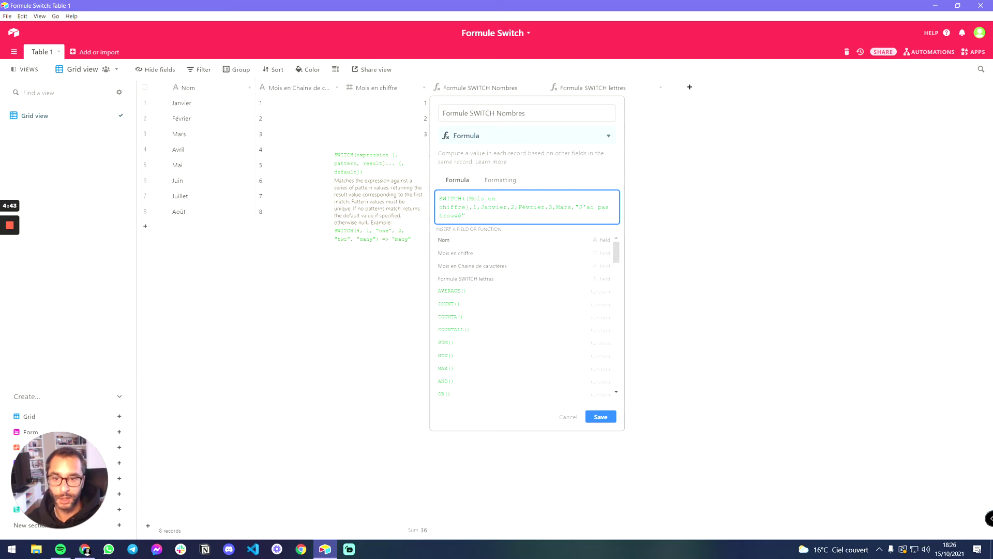
type(")")
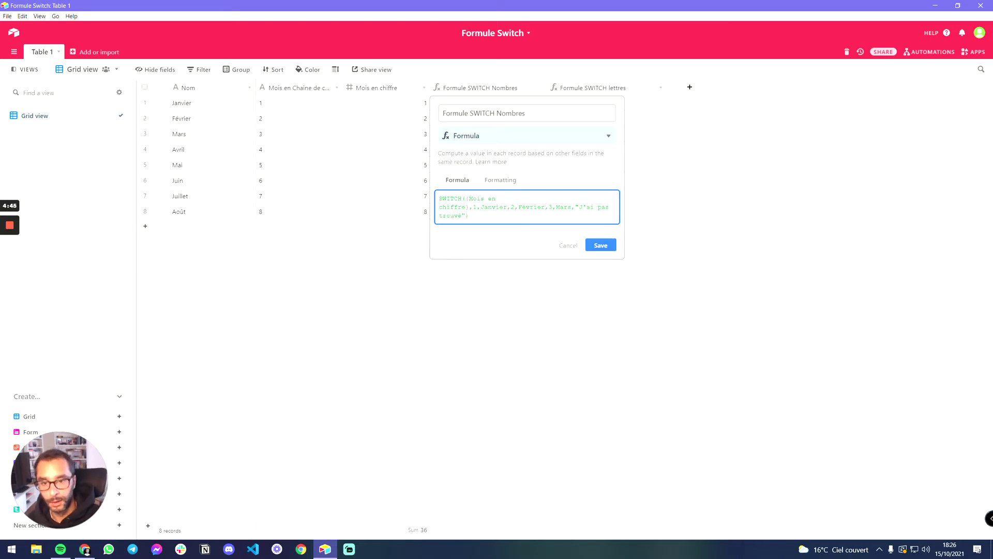
Add a space before {Mois en chiffre}, put the pattern pairs on a new line, and try to save the formula
left_click(470, 199)
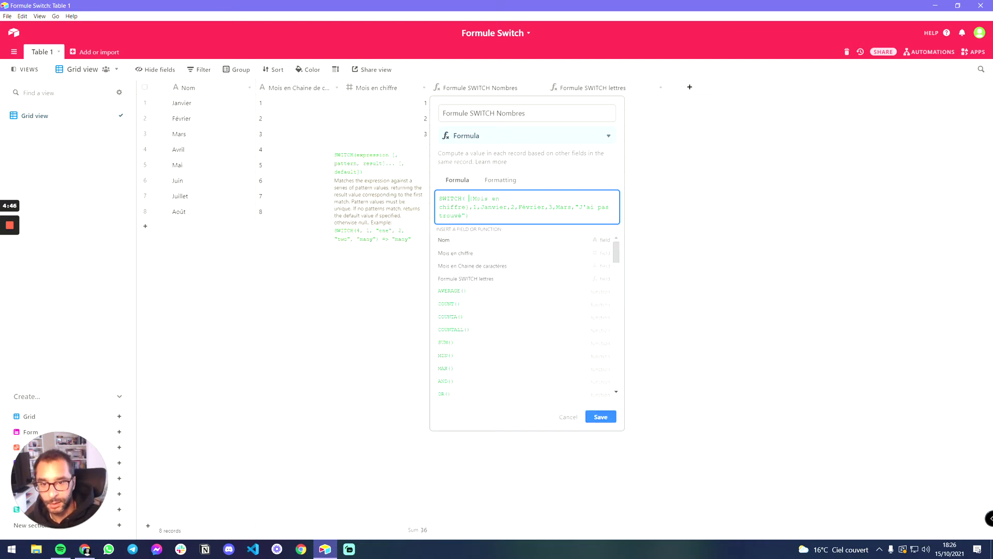
left_click(469, 207)
key("shift+Return")
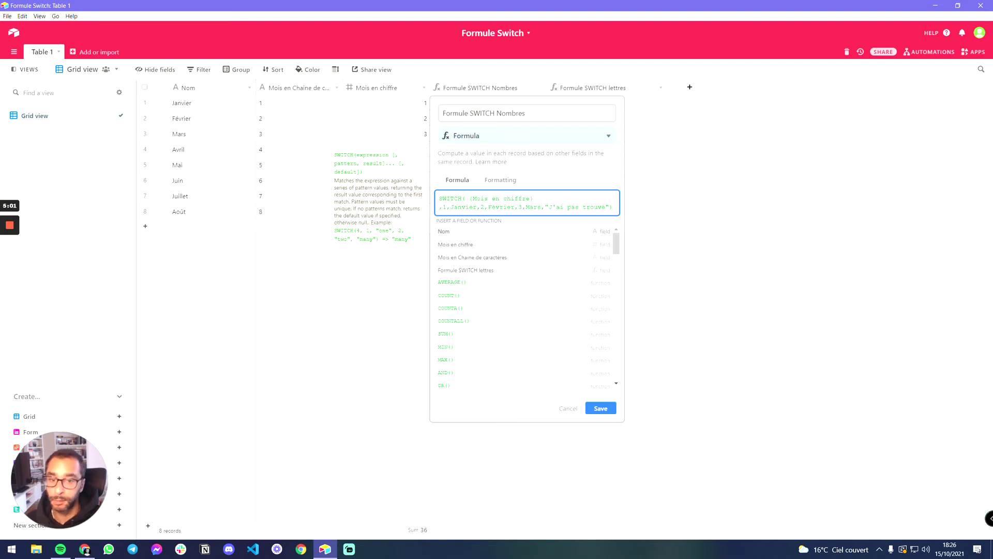
left_click(600, 408)
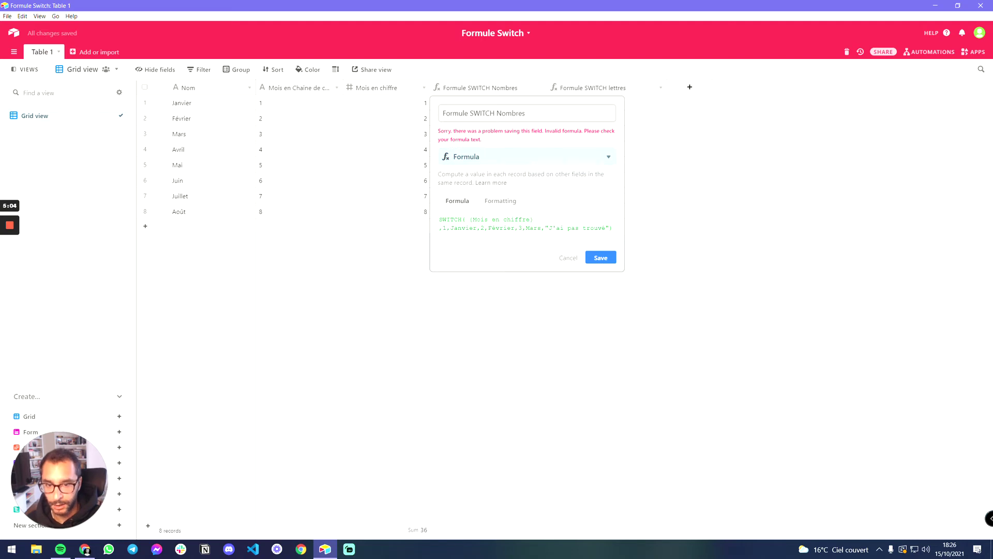
Enclose the results Janvier, Février and Mars in double quotation marks and save the Formule SWITCH Nombres formula
left_click(449, 228)
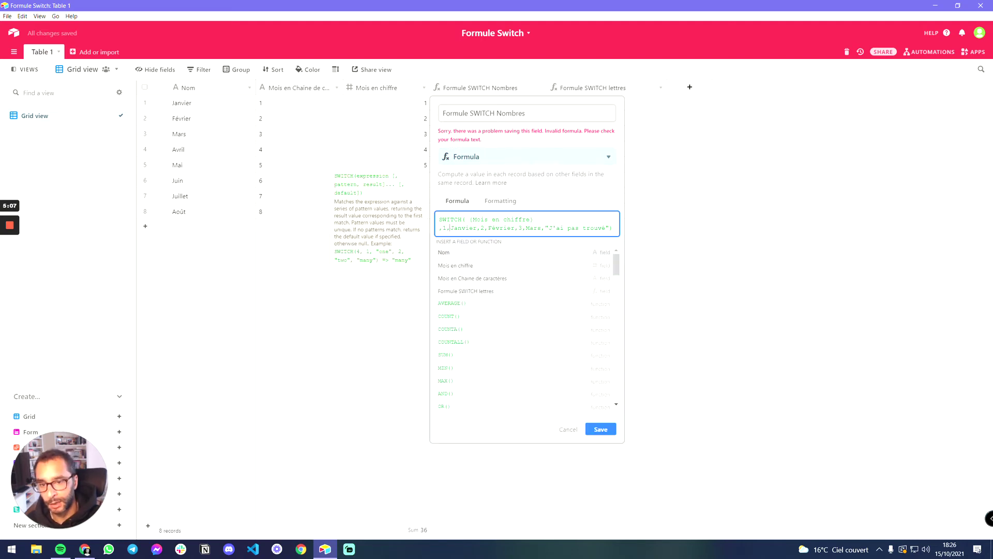
type("\"")
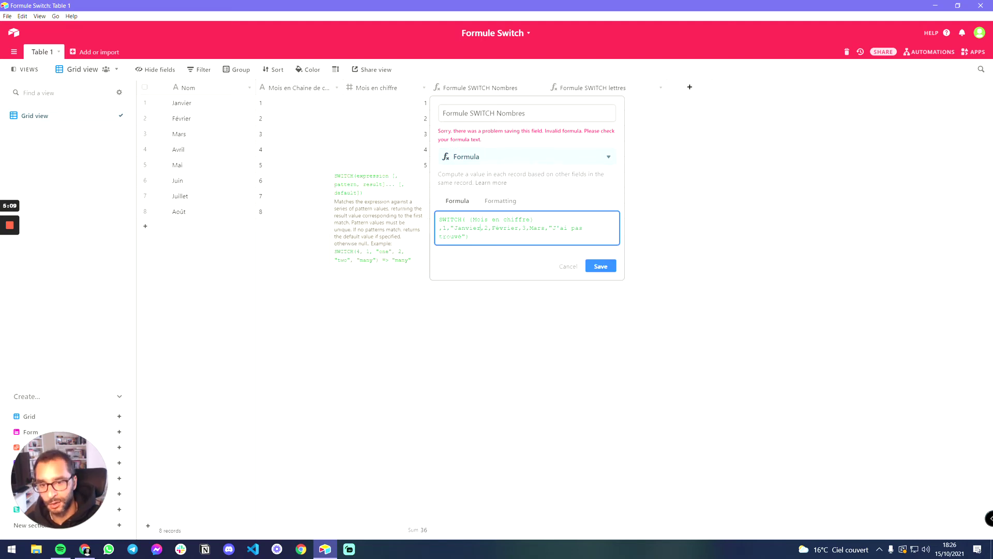
left_click(484, 228)
type("\",2,\"")
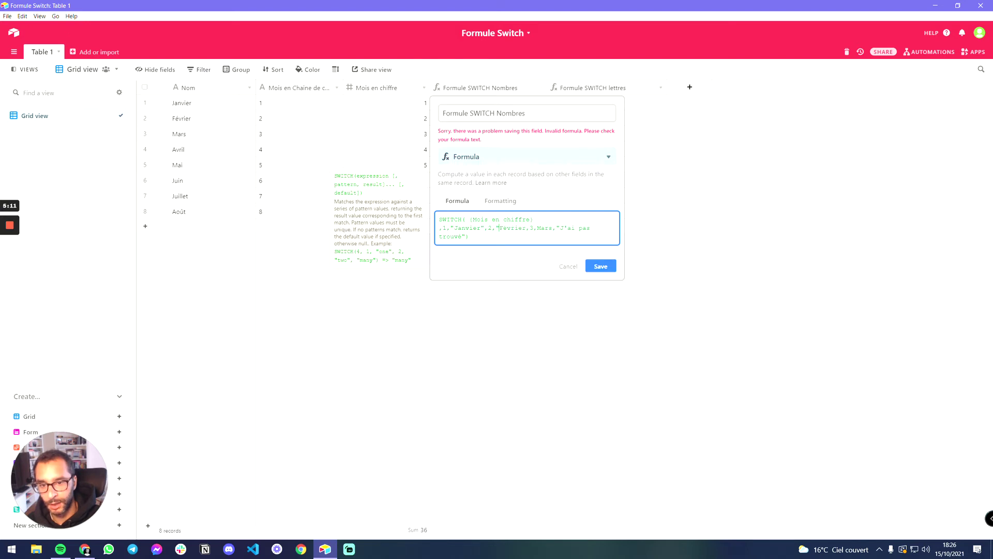
left_click(528, 228)
type("\"")
left_click(543, 227)
type("\"")
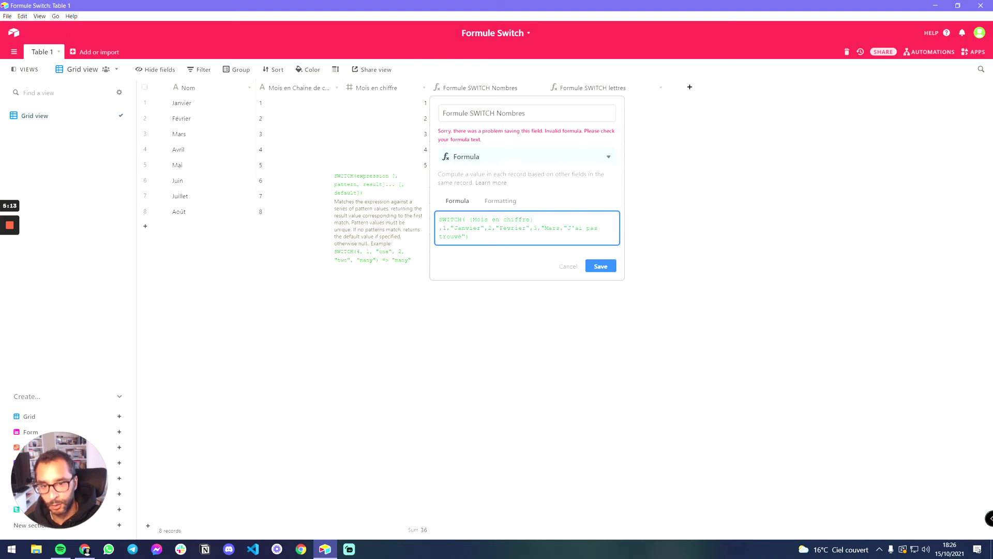
left_click(561, 228)
type("\"")
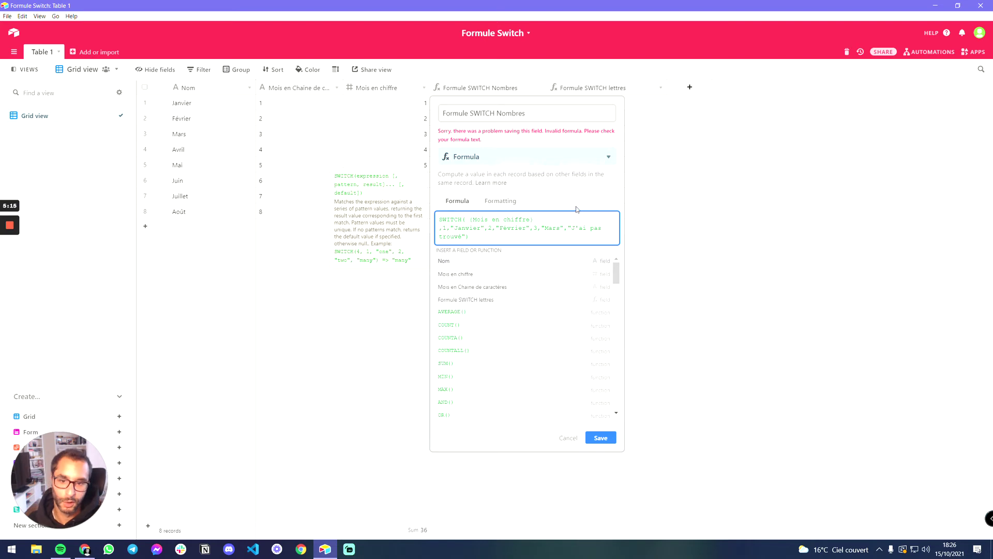
left_click(600, 438)
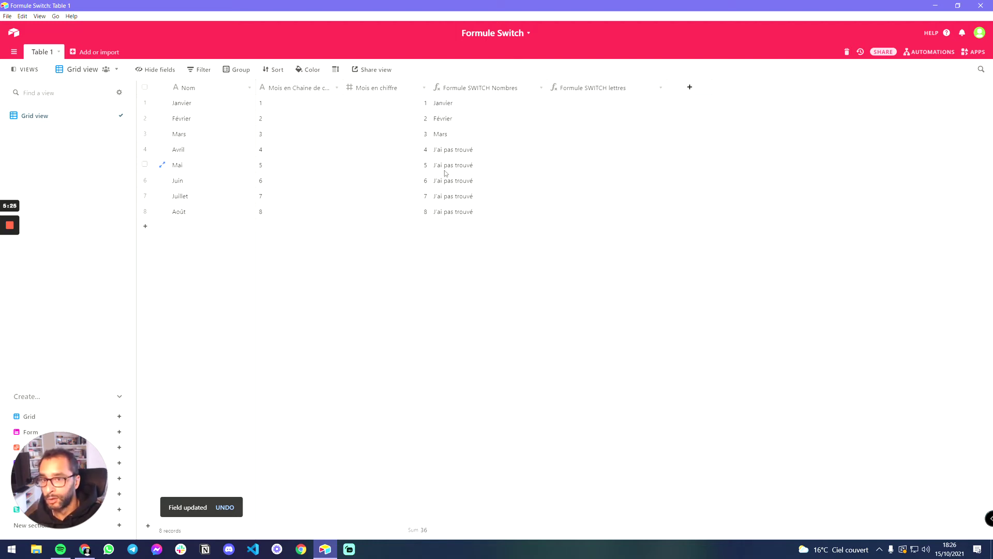
Review the saved formula of the Formule SWITCH Nombres field without changing it
double_click(475, 88)
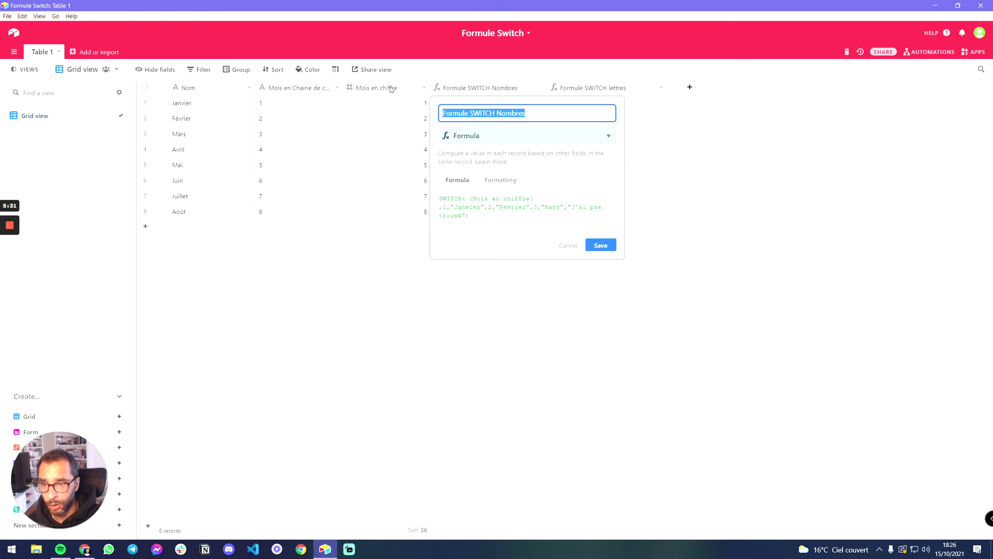
left_click(569, 246)
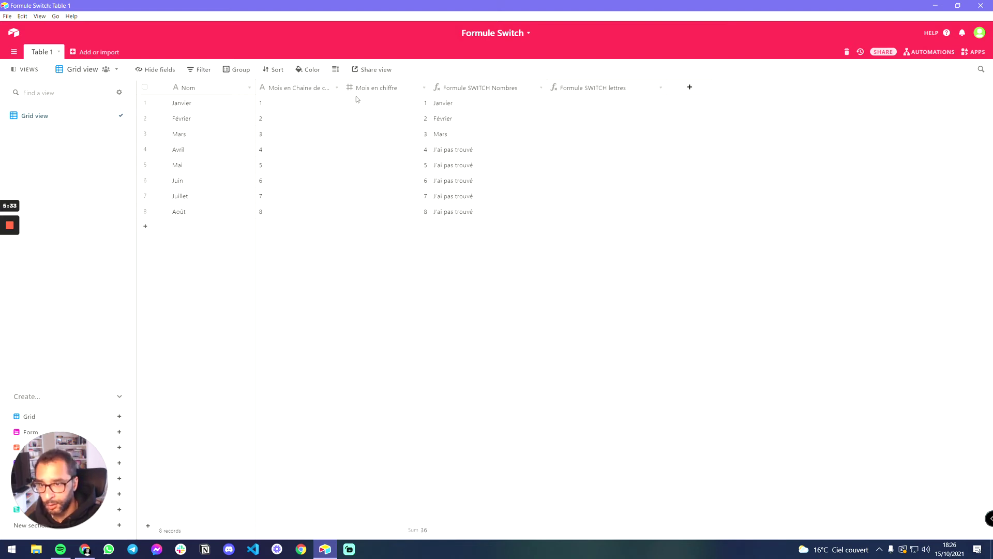
Reorder the fields so Formule SWITCH lettres follows Mois en Chaine de caractères and Mois en chiffre comes after Formule SWITCH Nombres
left_click_drag(472, 88, 650, 101)
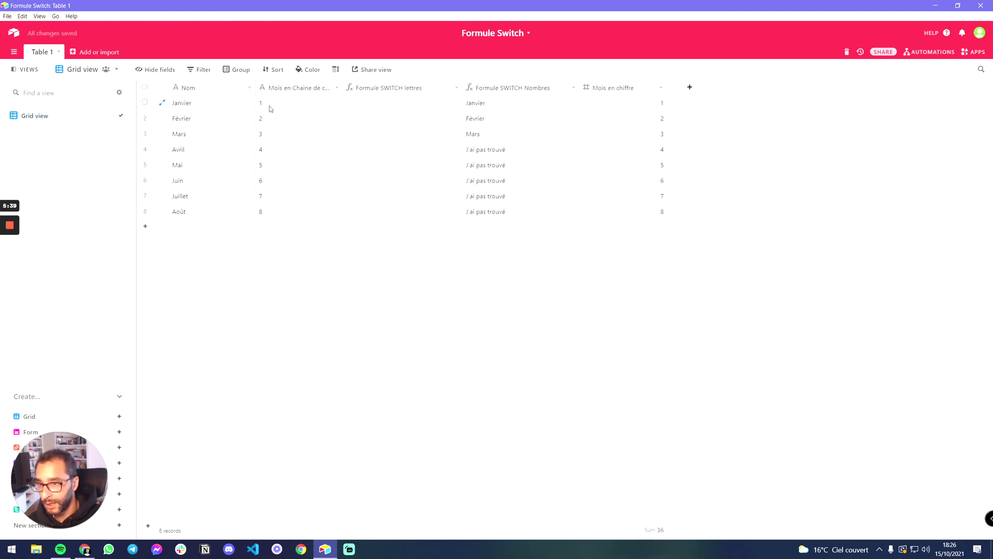
left_click(401, 89)
double_click(401, 91)
left_click(478, 226)
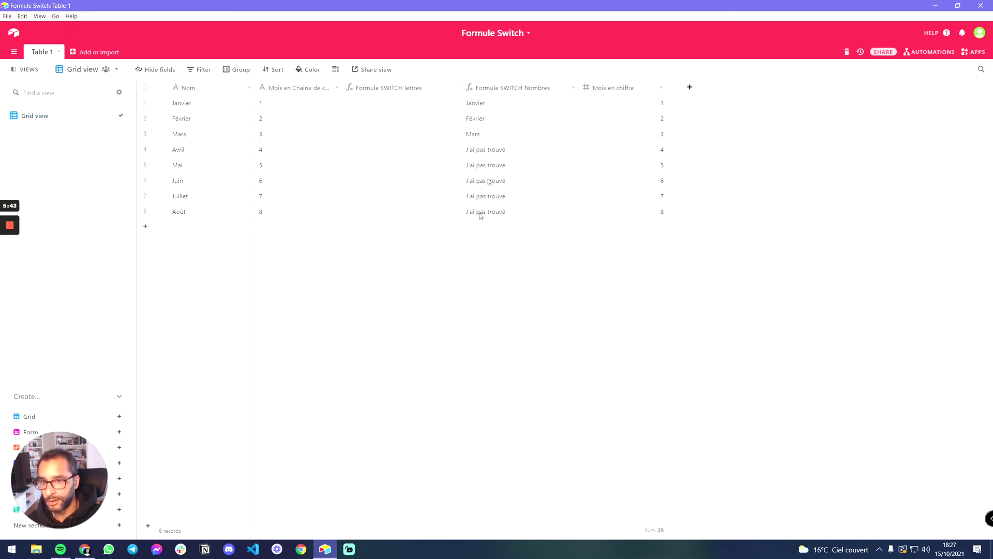
Copy the whole formula of the Formule SWITCH Nombres field into the formula of the Formule SWITCH lettres field
left_click(511, 90)
double_click(511, 90)
key("ctrl+c")
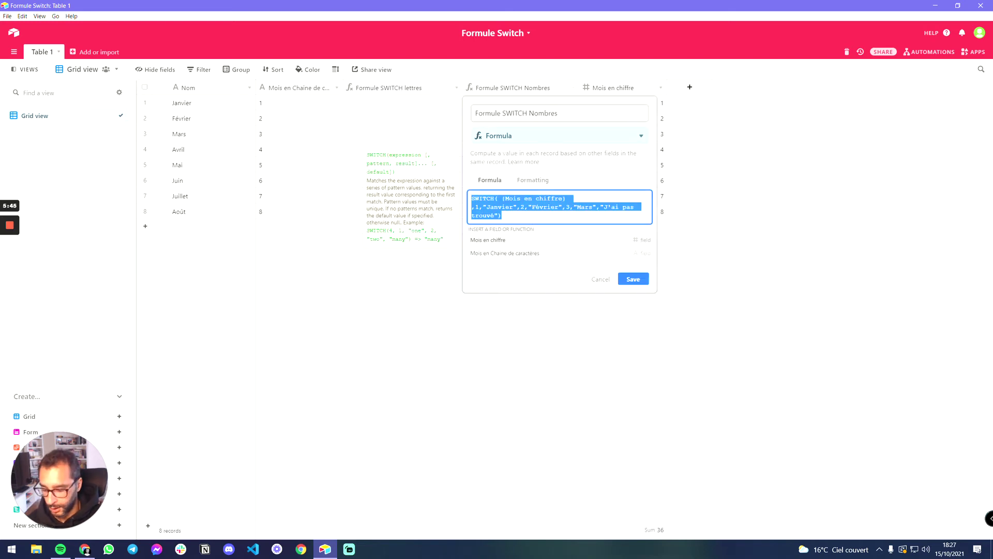
left_click(595, 279)
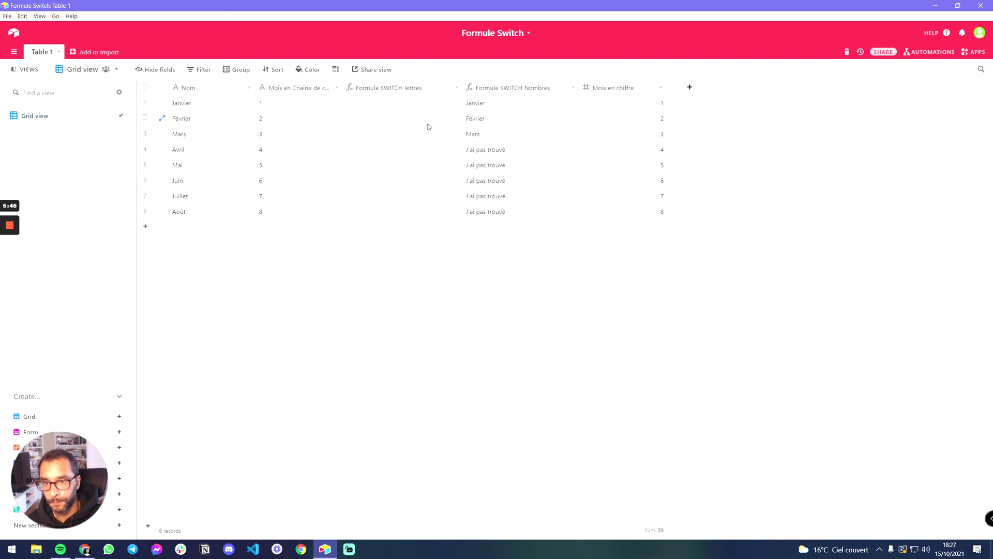
double_click(411, 91)
left_click(393, 207)
key("ctrl+v")
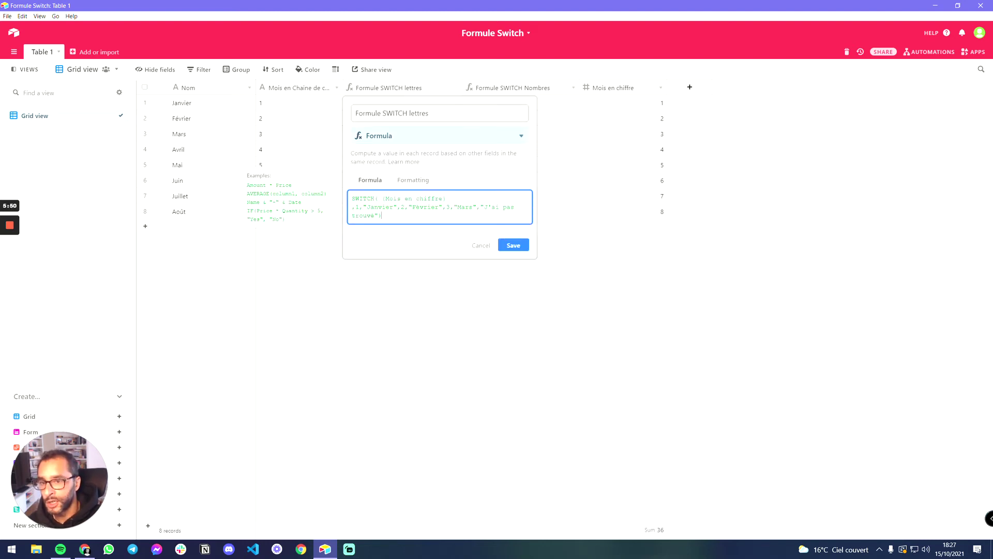
Replace {Mois en chiffre} with {Mois en Chaine de caractères} in the Formule SWITCH lettres formula and save the field
left_click_drag(381, 199, 446, 199)
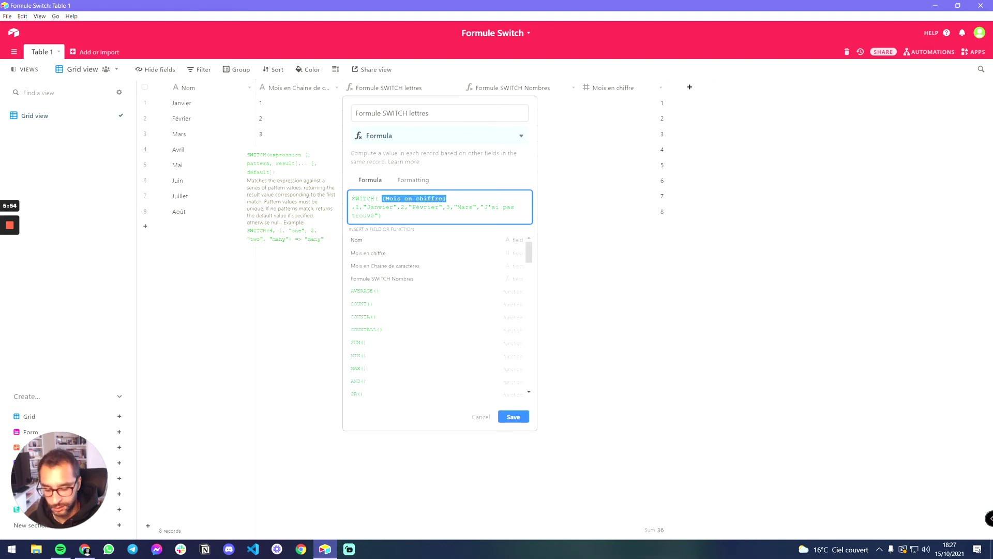
key("BackSpace")
type("mois")
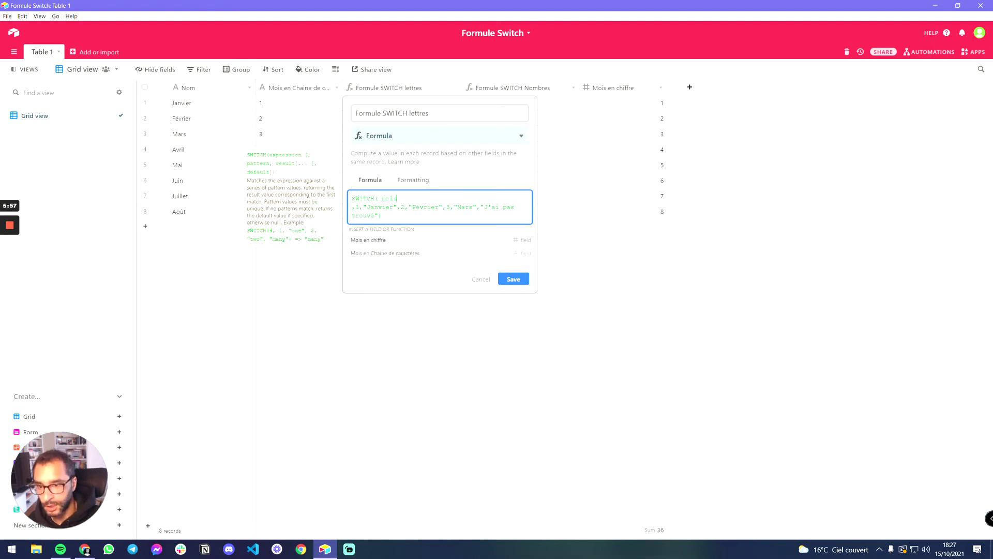
left_click(437, 254)
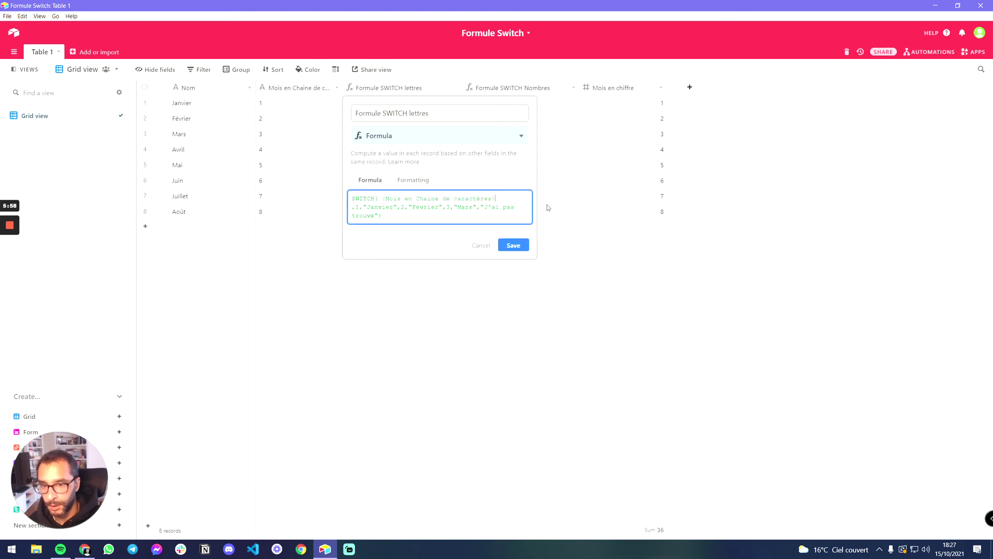
left_click(523, 247)
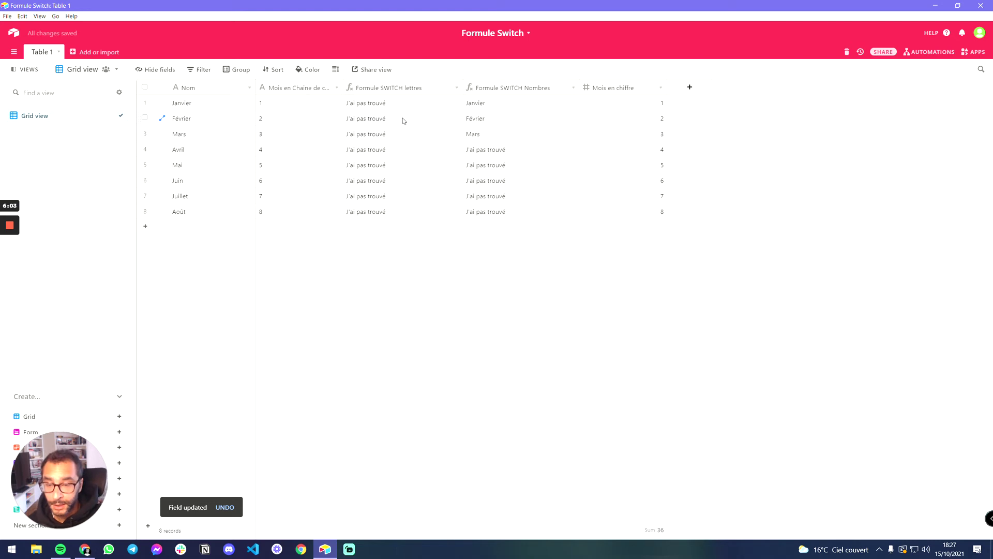
Examine the pattern 1 in the Formule SWITCH lettres formula and compare the Mois en Chaine de caractères and Mois en chiffre values
double_click(382, 87)
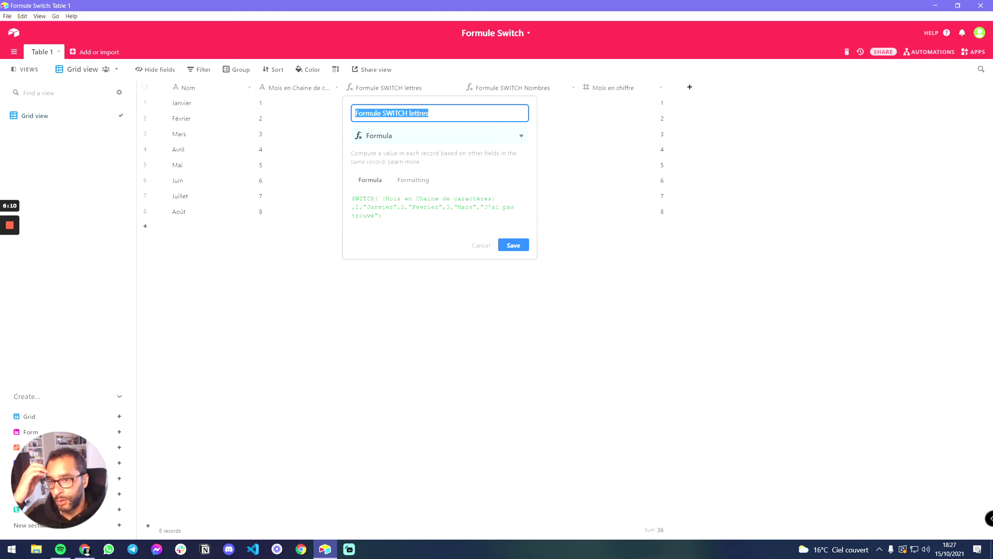
left_click(357, 207)
double_click(357, 207)
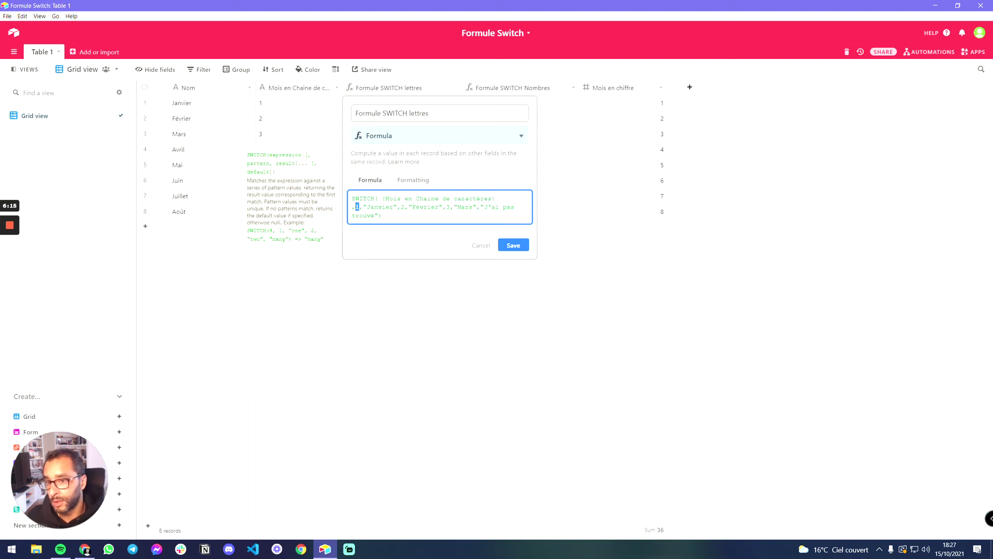
left_click(485, 245)
left_click(293, 91)
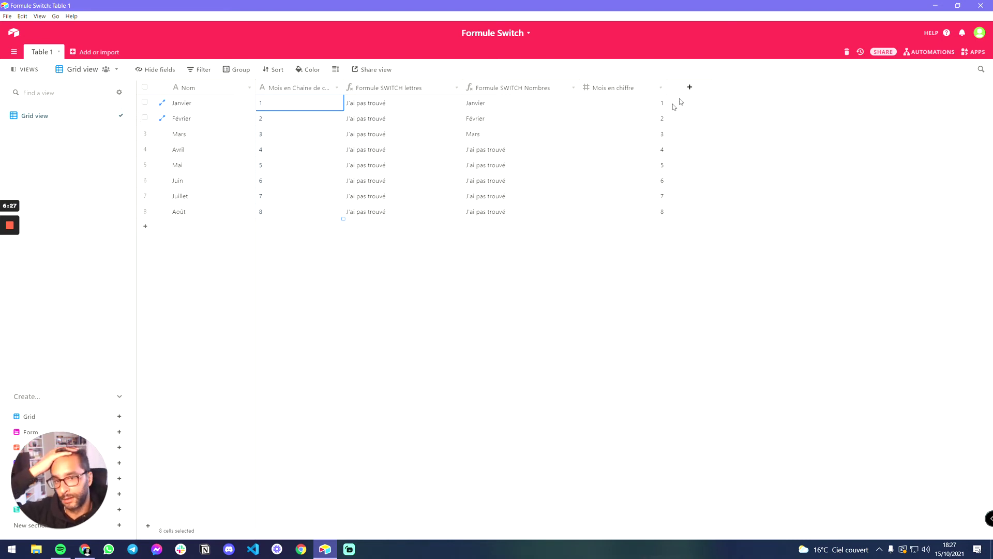
left_click(643, 103)
left_click(295, 109)
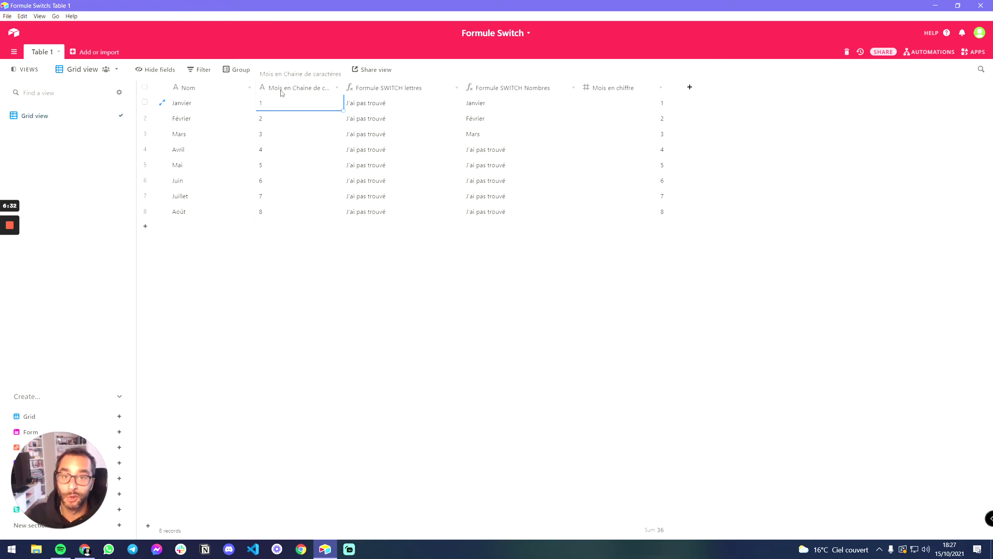
Enclose the patterns 1, 2 and 3 in double quotation marks in the Formule SWITCH lettres formula and save the field
left_click(381, 89)
double_click(380, 89)
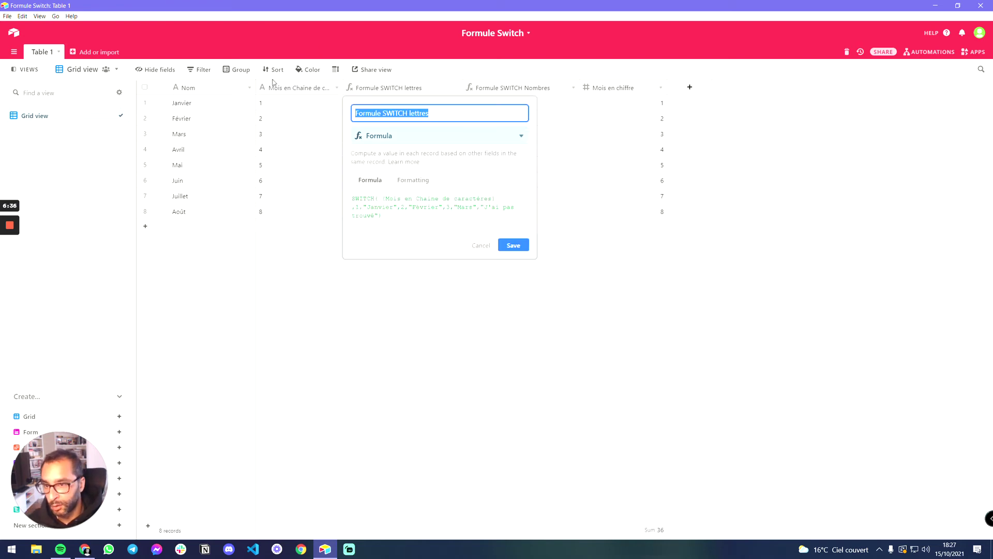
left_click(355, 207)
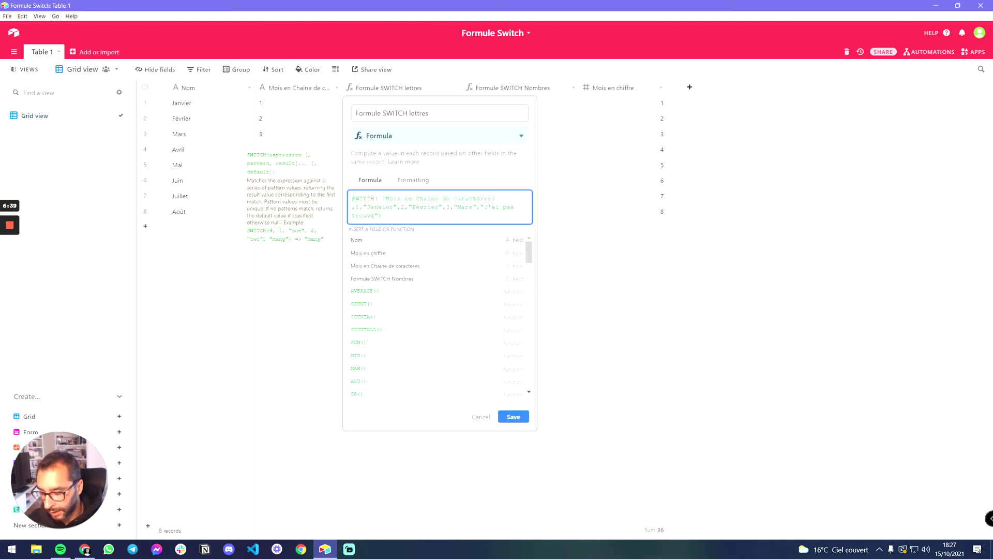
type("\"")
key("Right")
type("\"1")
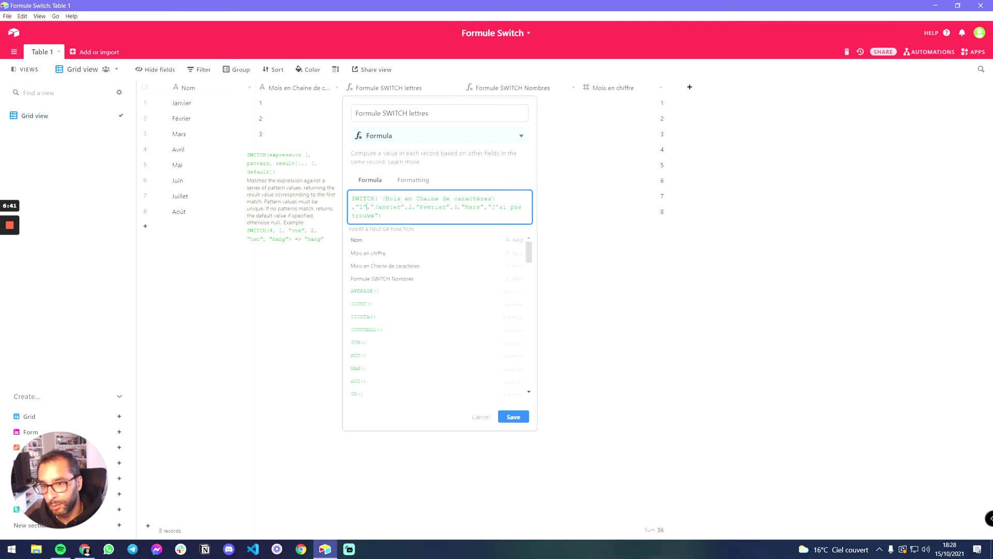
type("\"")
key("Right")
type("\"")
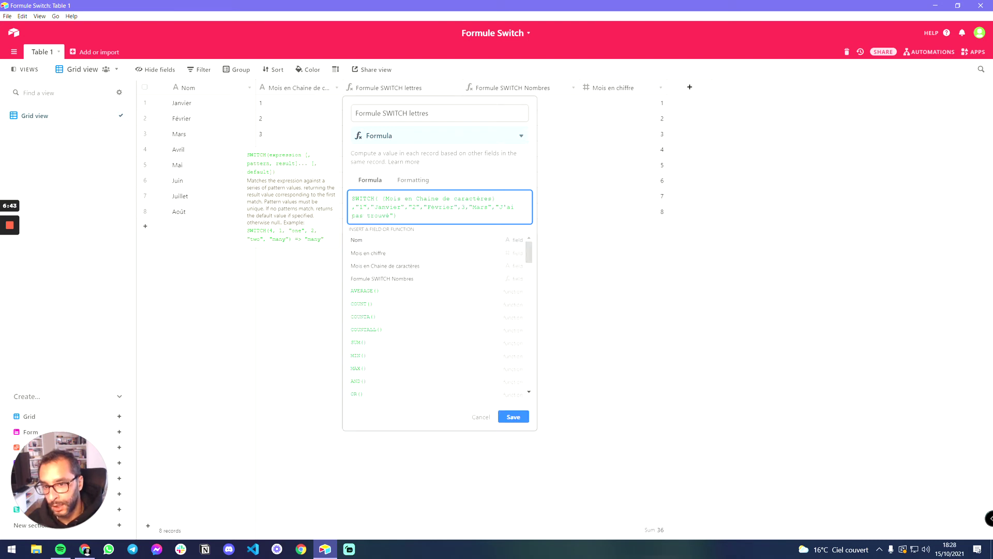
left_click(462, 207)
type("\"")
key("Right")
type("\"")
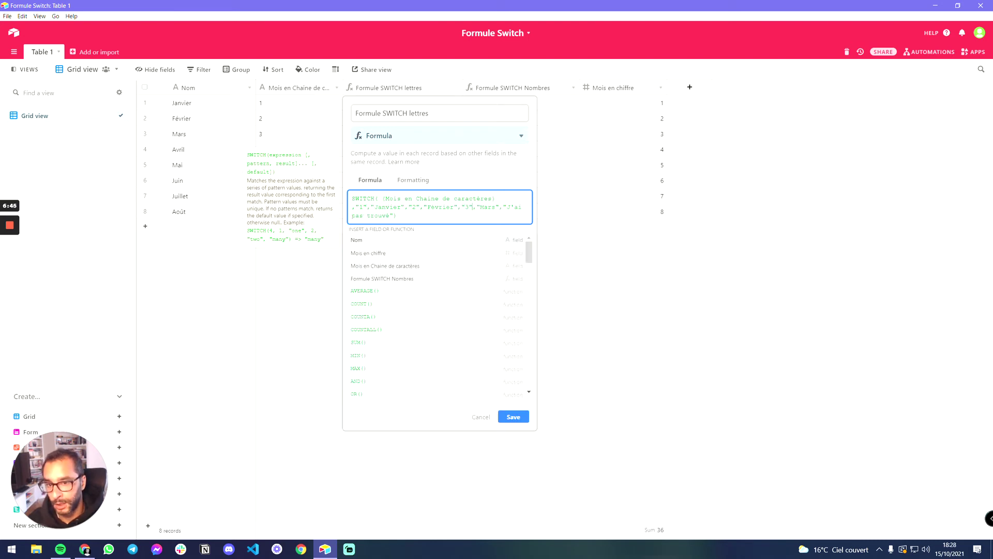
left_click(516, 416)
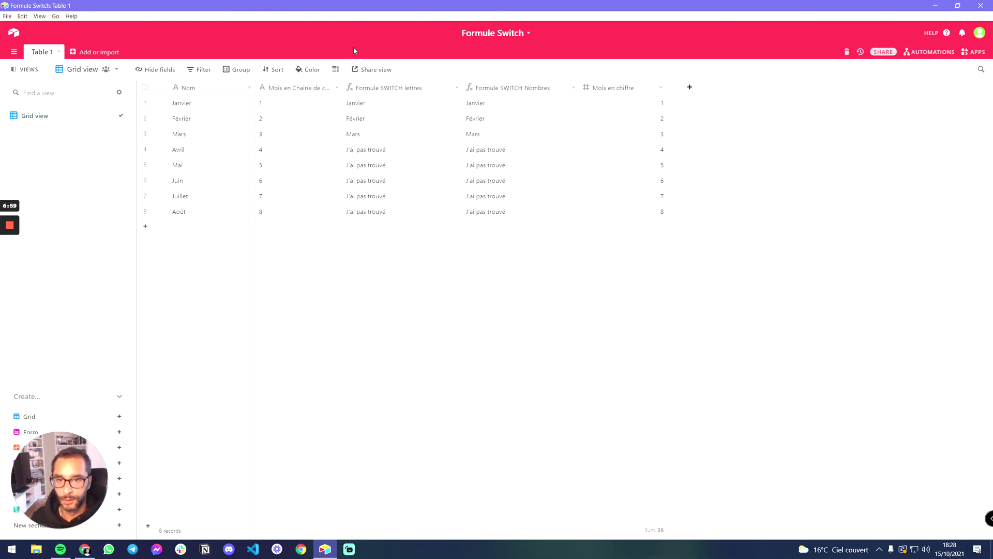
Start a new field named "Traduction des mois en anglais" and set its type to Formula
left_click(689, 87)
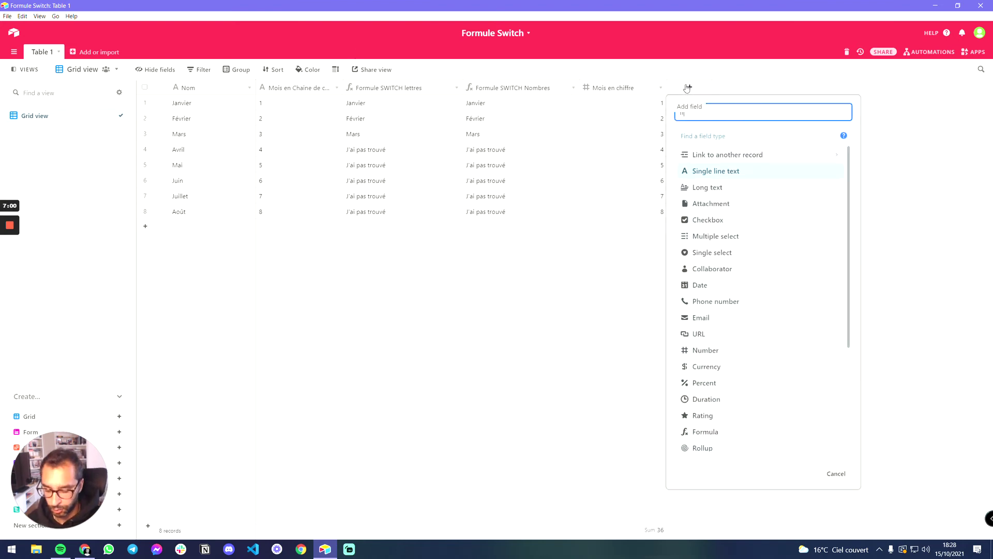
type("traduction des ")
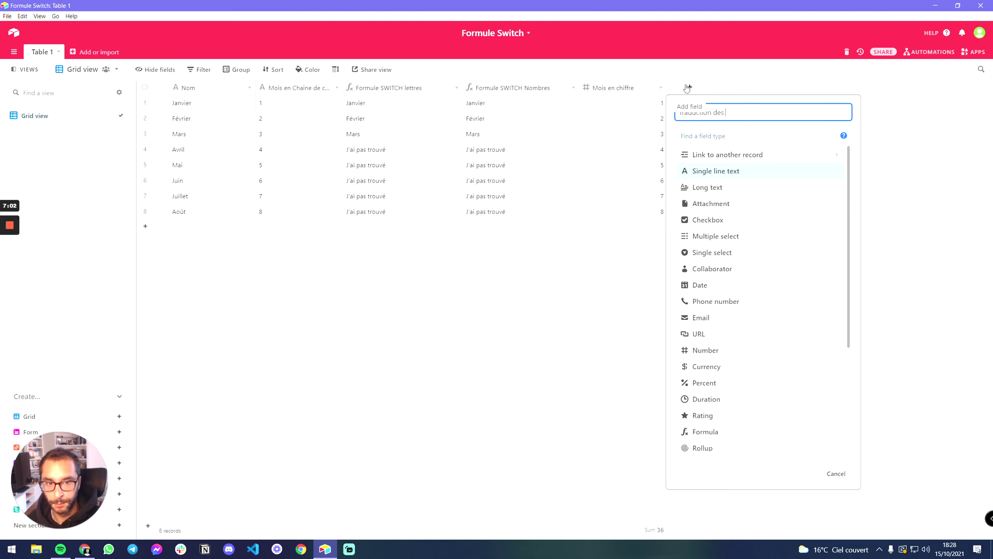
type("mois en anglais")
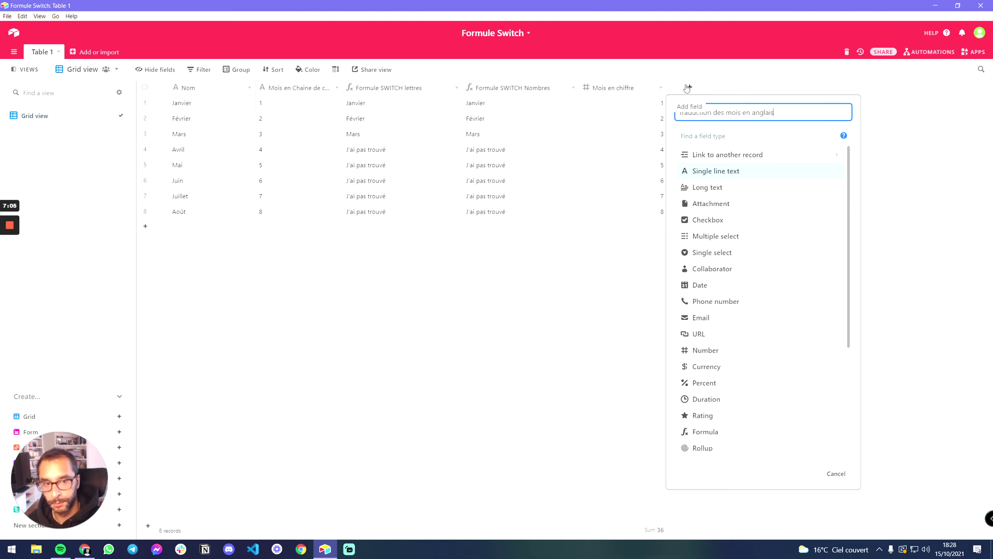
key("Home")
key("Delete")
type("T")
key("End")
key("Tab")
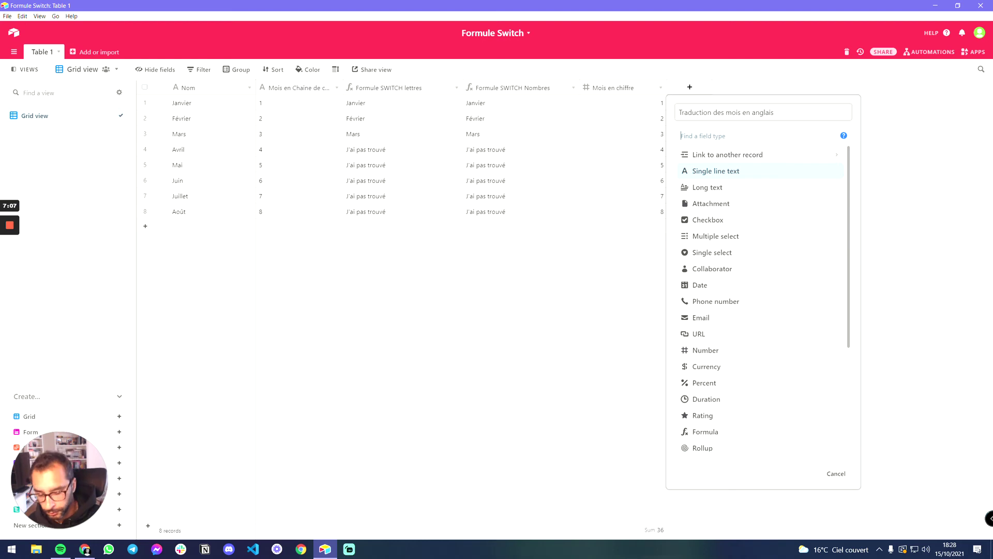
type("form")
left_click(787, 165)
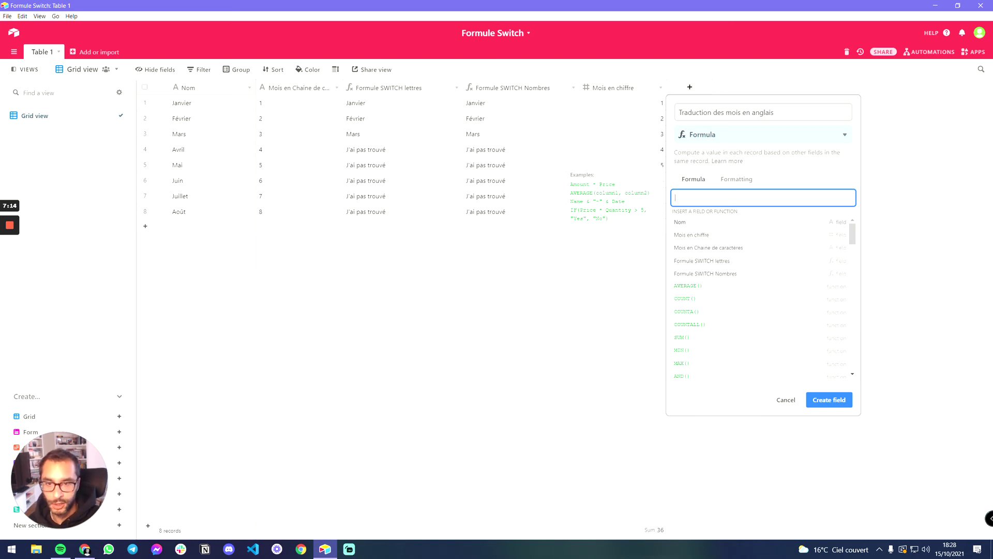
Insert the SWITCH() function in the new field's formula with the Nom field as its expression
type("switch")
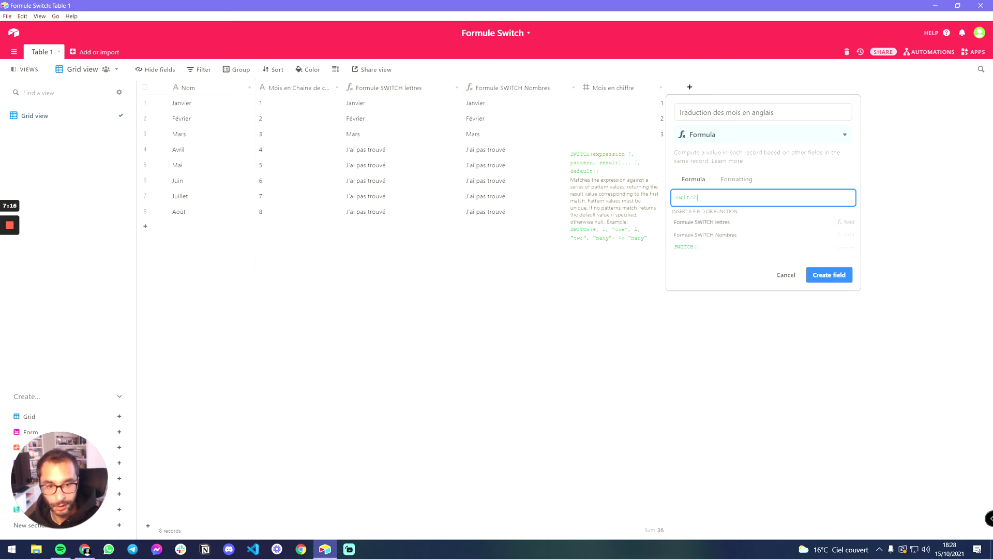
left_click(705, 246)
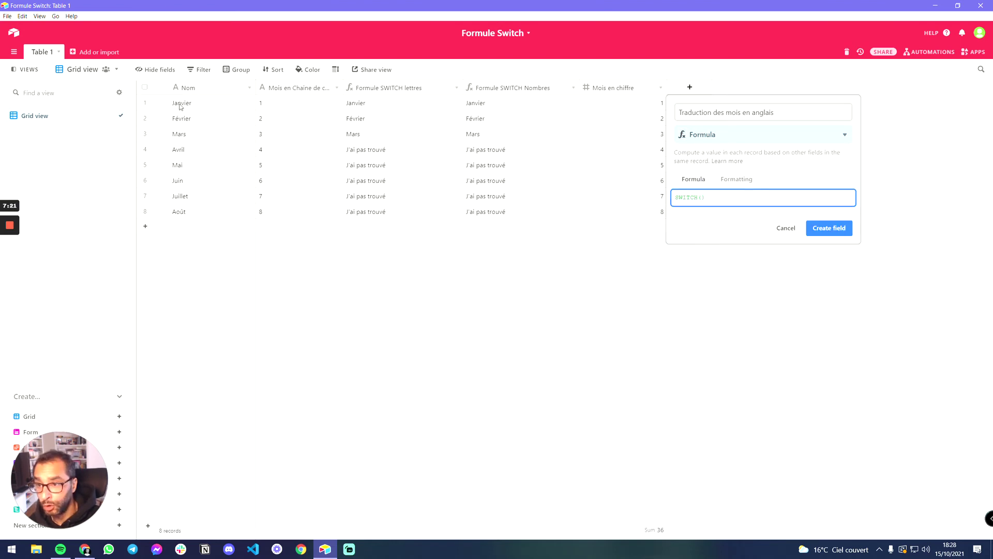
type("nom")
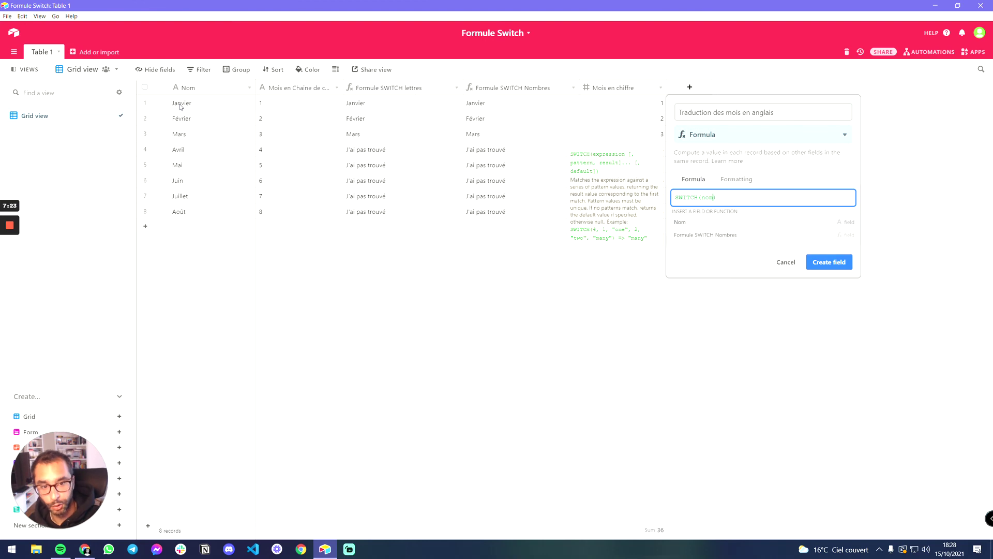
left_click(694, 222)
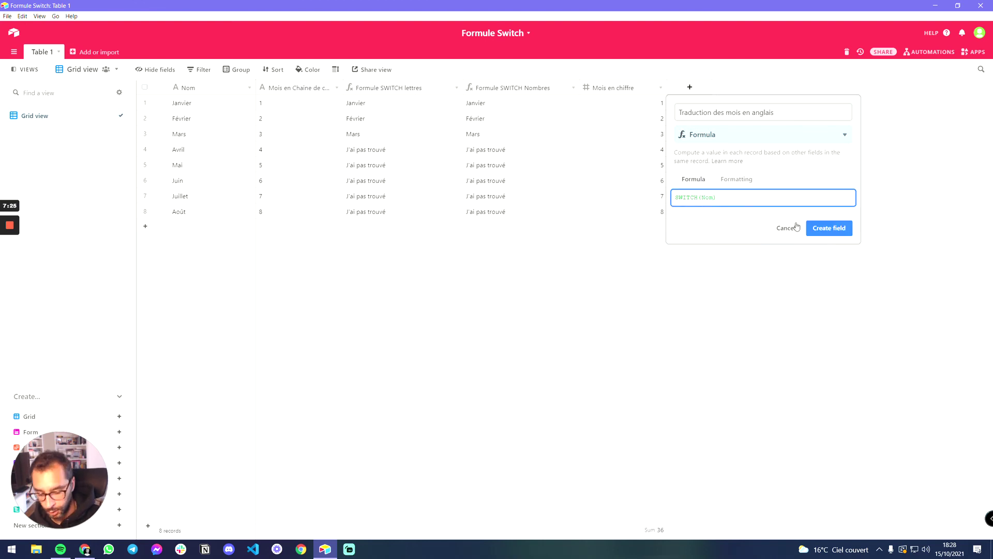
Add the SWITCH() pairs "Janvier","January", "Février","February" and "Mars","March" after the Nom expression
type(", \"")
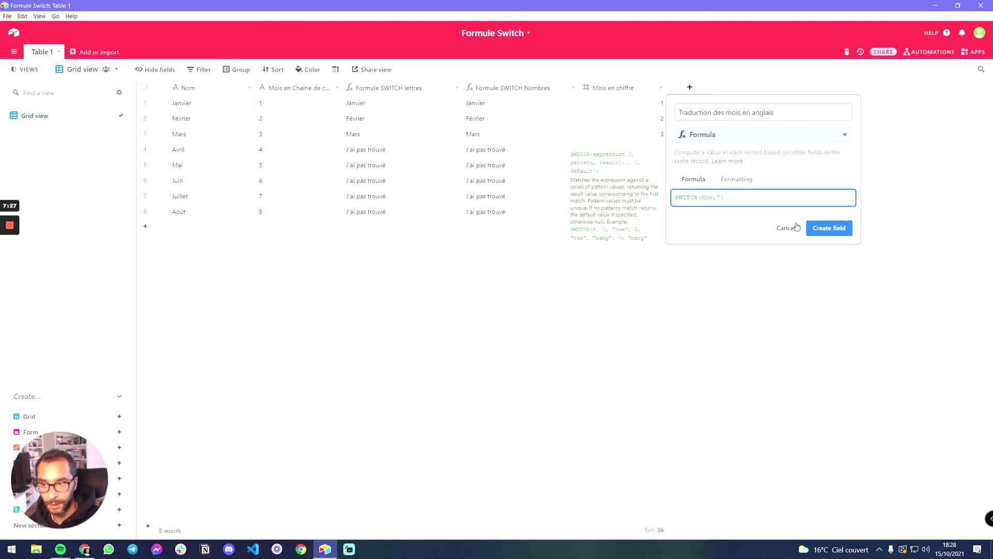
type("Janvier\",\"")
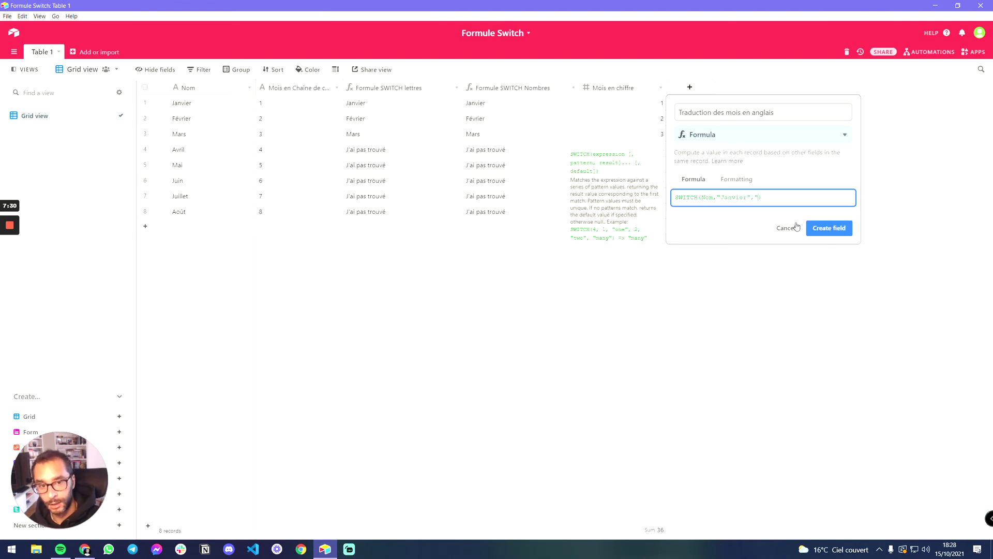
type("January\",\"")
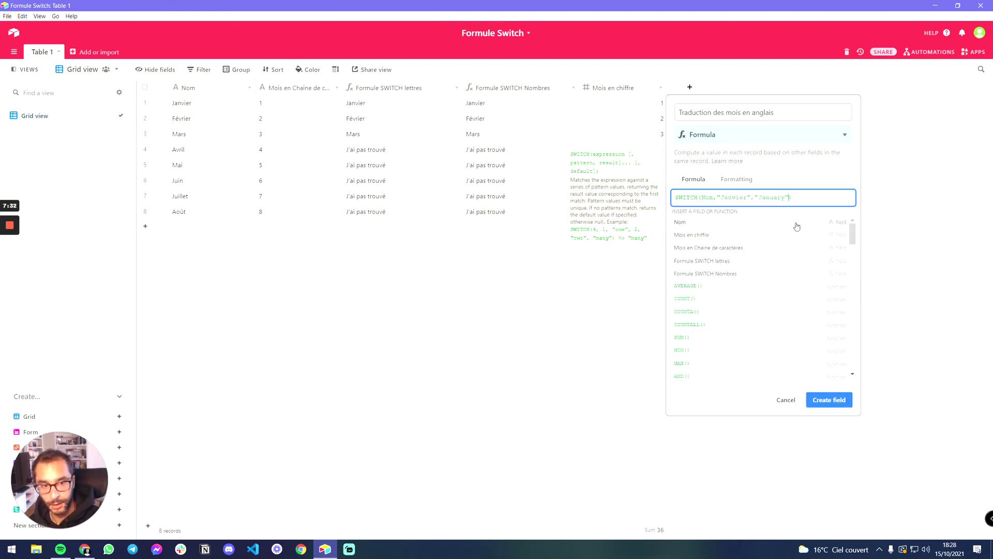
type("Février\",")
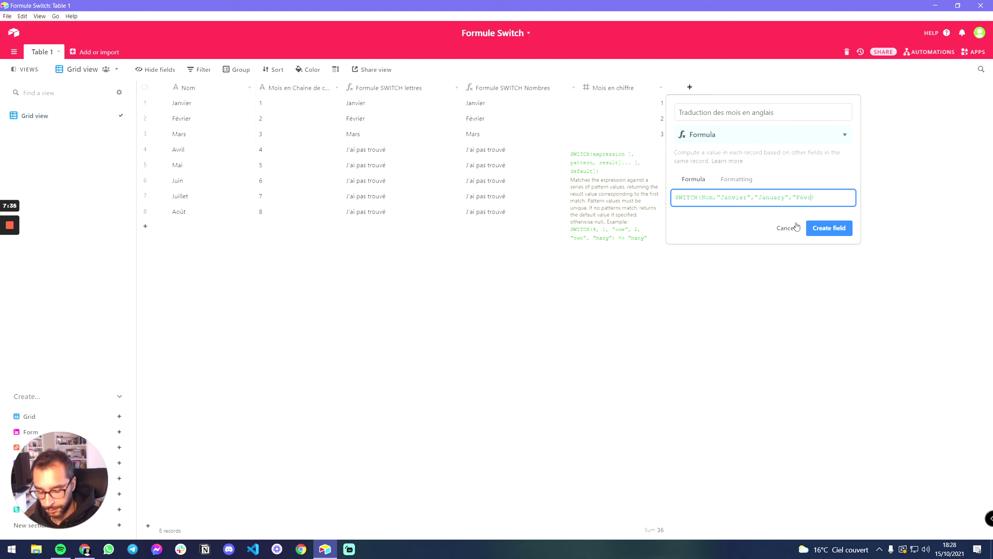
type("\"")
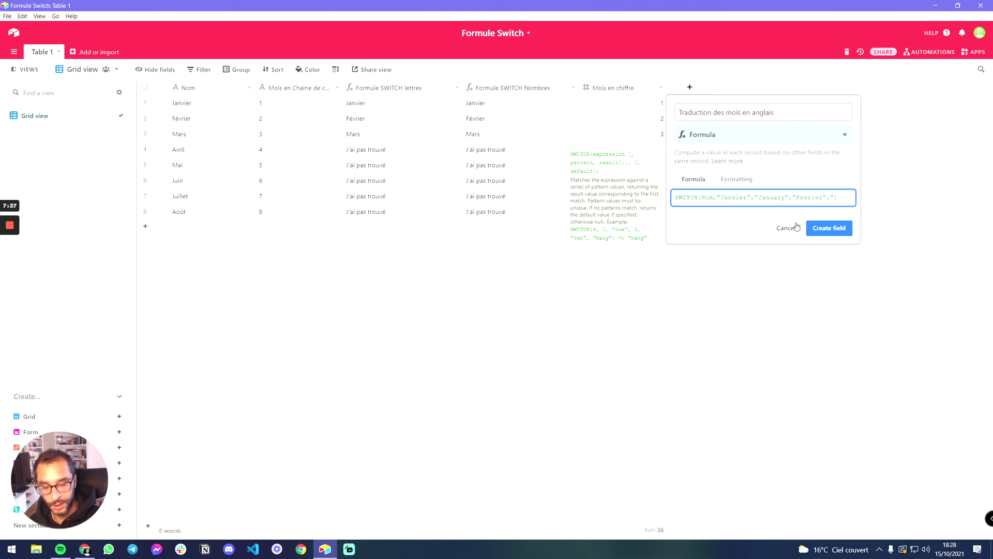
type("February\",\"")
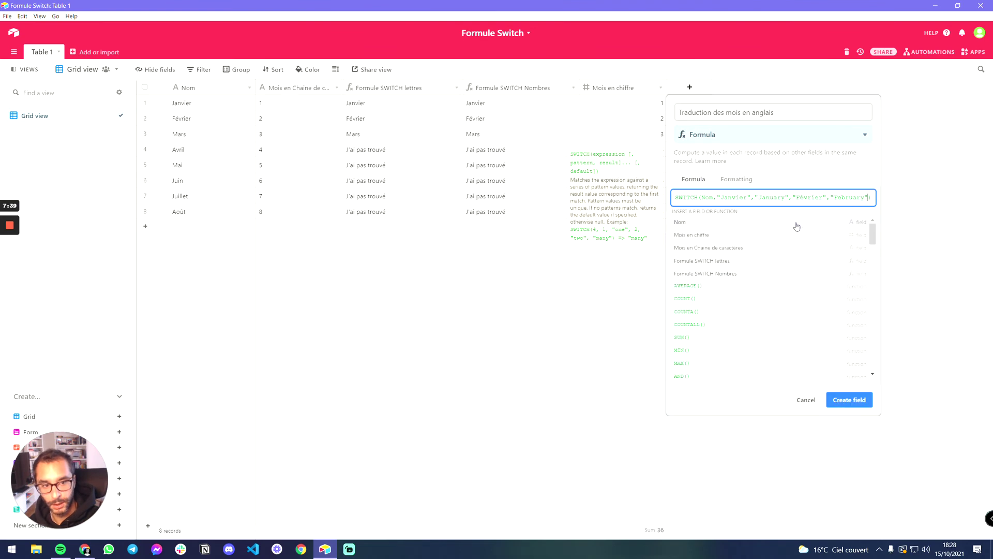
type("Mars\",\"")
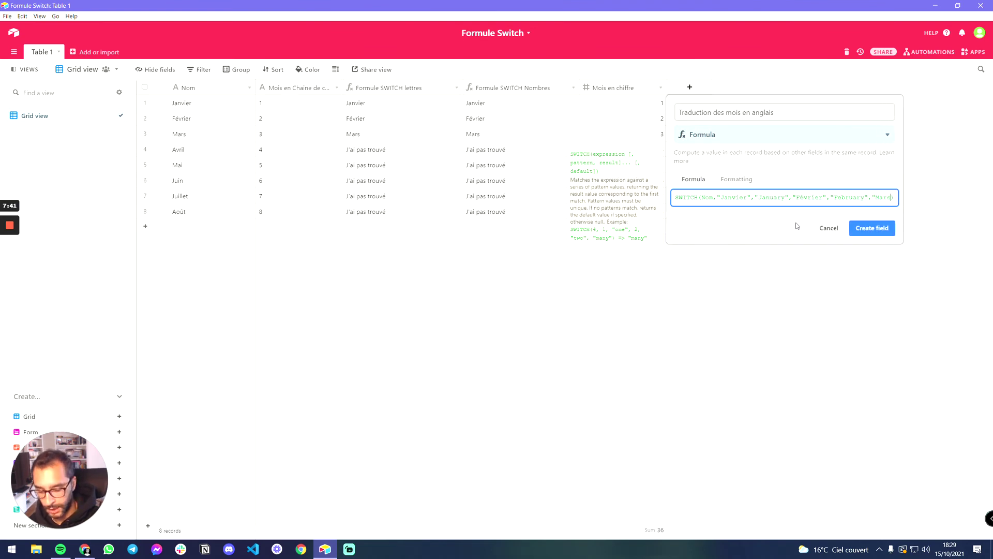
type("March\"")
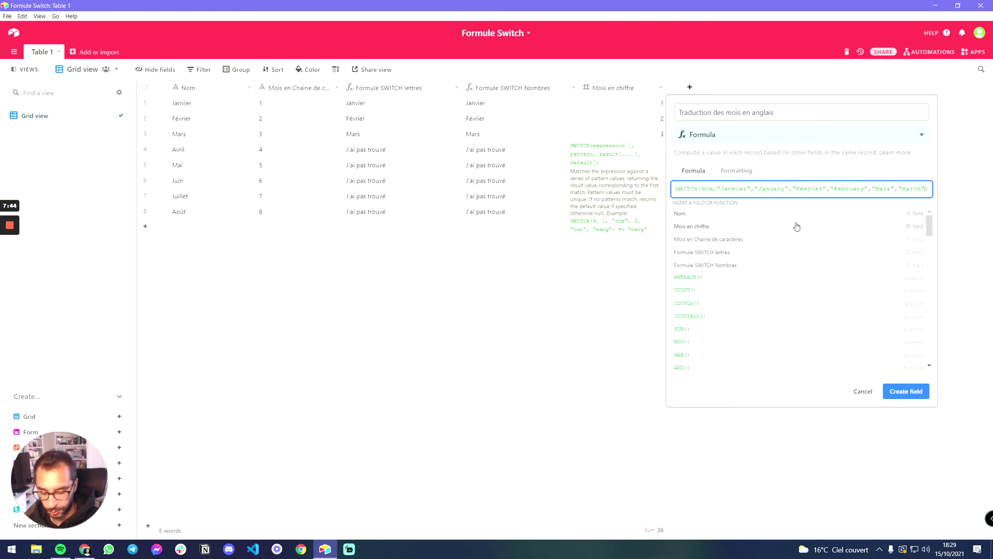
Add the default text i didn't find after "March" in the SWITCH() formula, correcting its spelling
type(",i didn'")
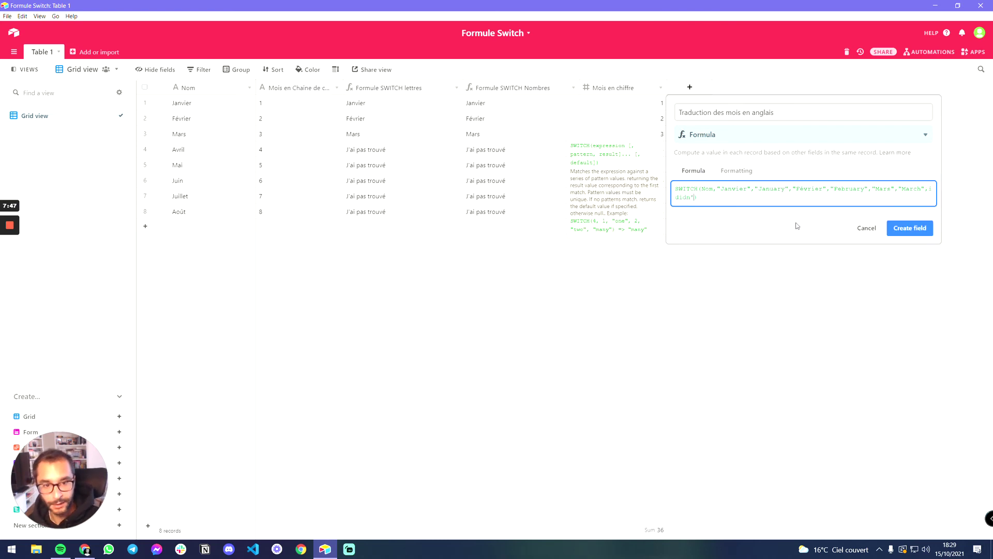
type("t")
key("BackSpace")
key("BackSpace")
key("BackSpace")
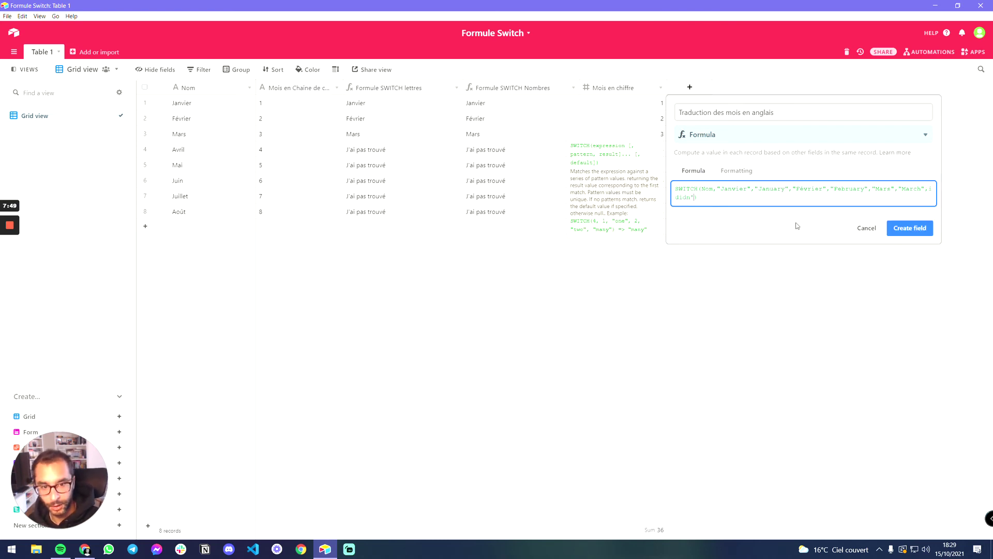
type("nt find")
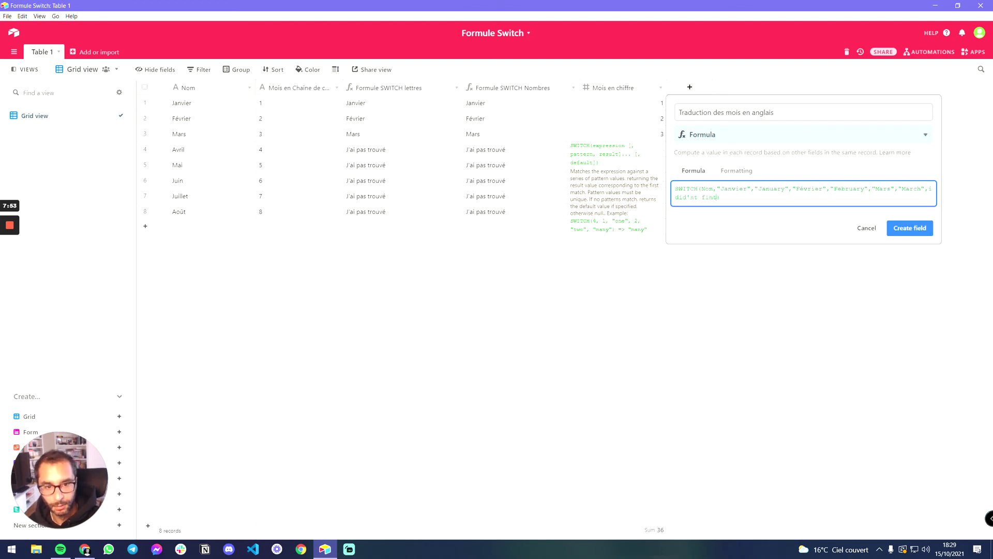
left_click_drag(699, 197, 693, 197)
left_click(687, 197)
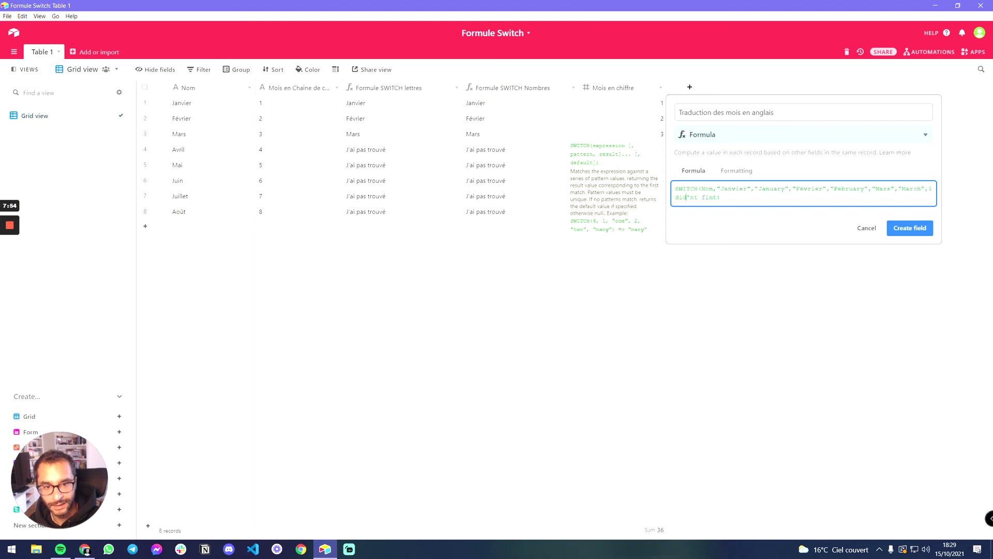
type("n")
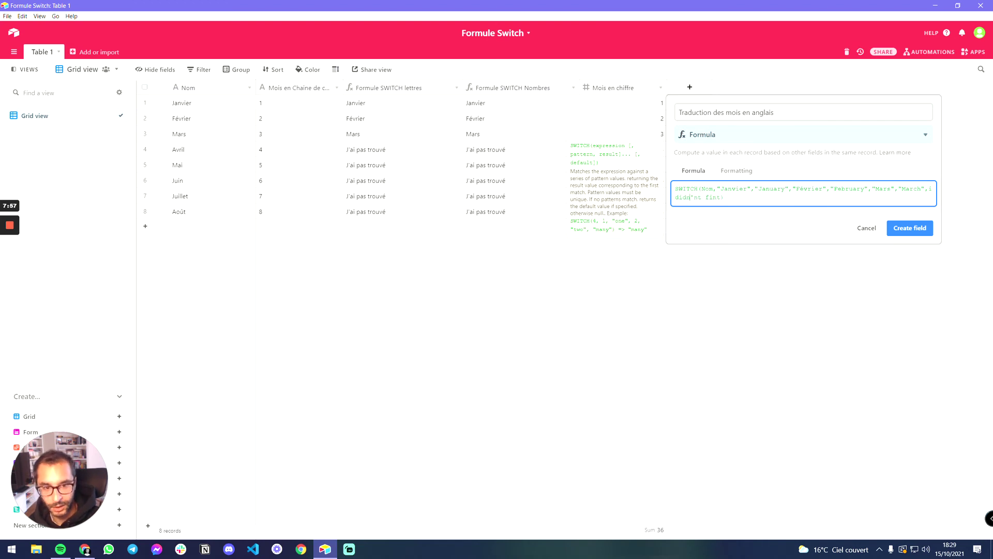
key("Right")
key("BackSpace")
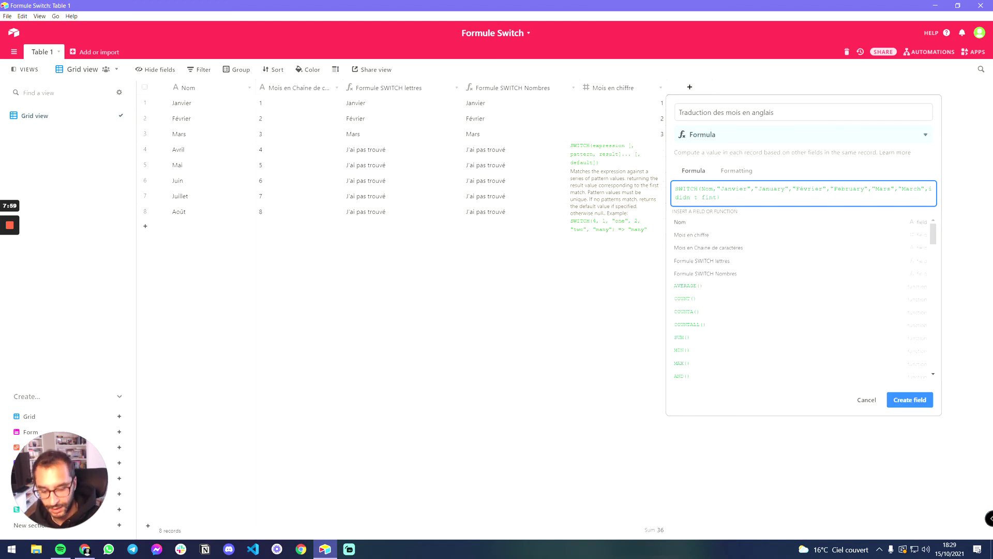
type("'")
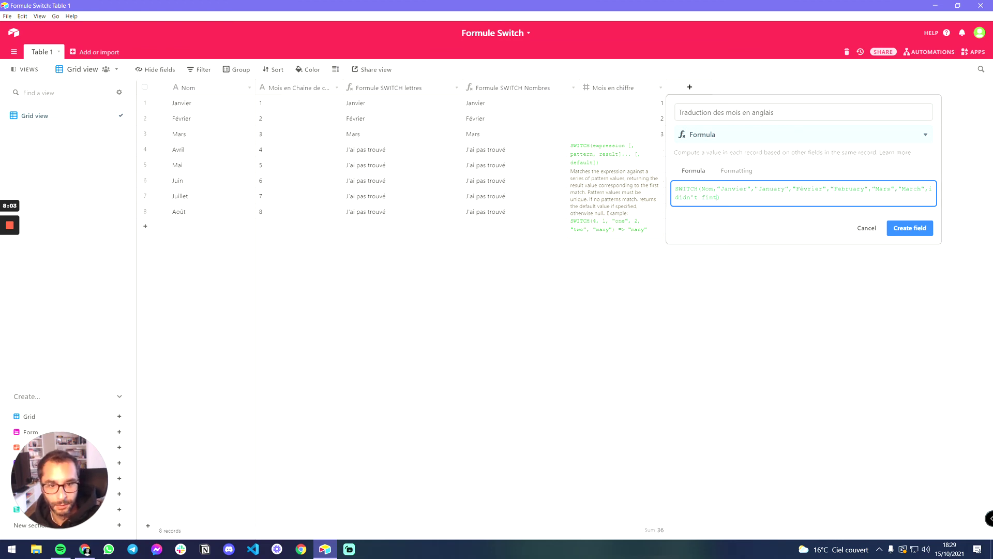
key("BackSpace")
type("d")
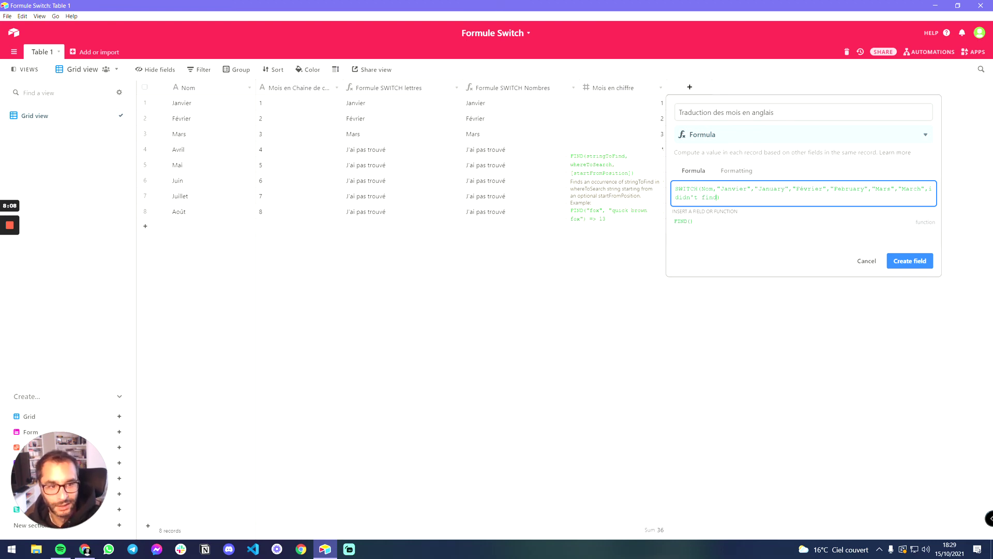
Enclose the default text i didn't find in double quotation marks and create the translation field
type("\"")
key("End")
key("Left")
type("\"")
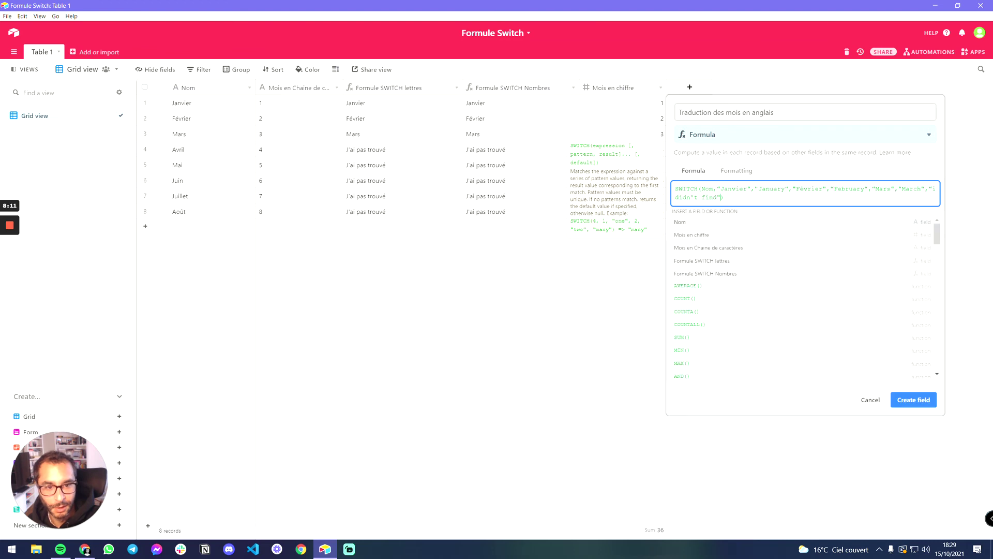
left_click(913, 399)
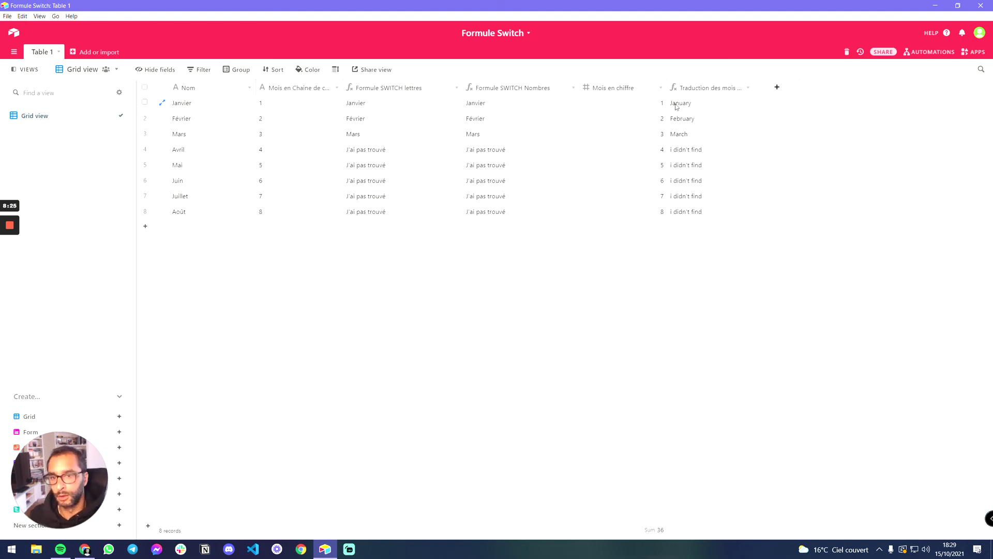
Start a new field named "Nested if" and set its type to Formula
left_click(767, 91)
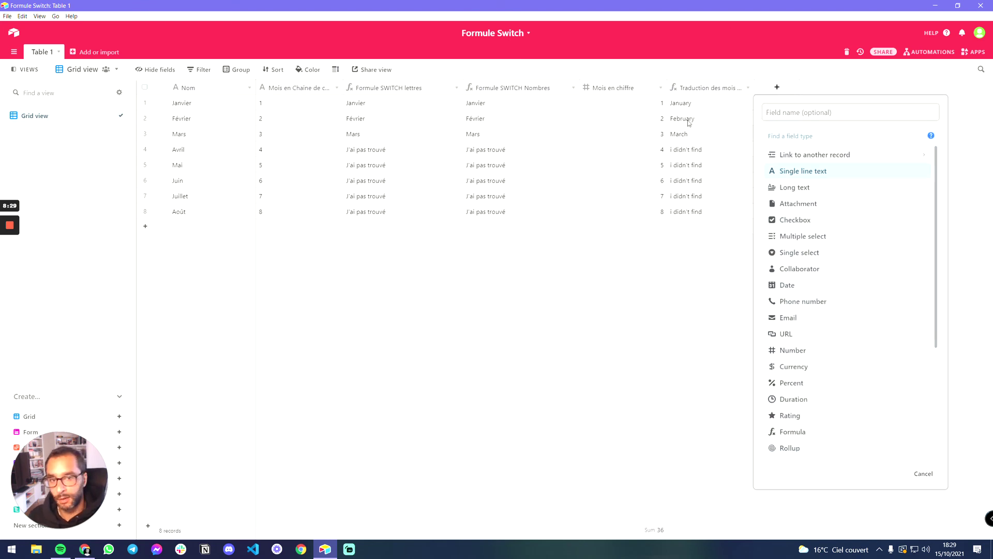
type("f")
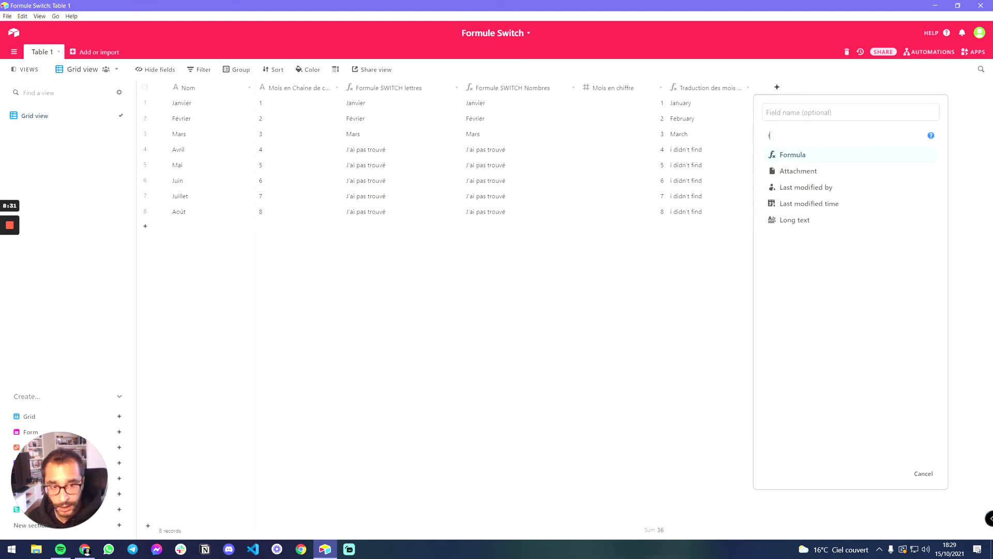
key("BackSpace")
key("Down")
key("Return")
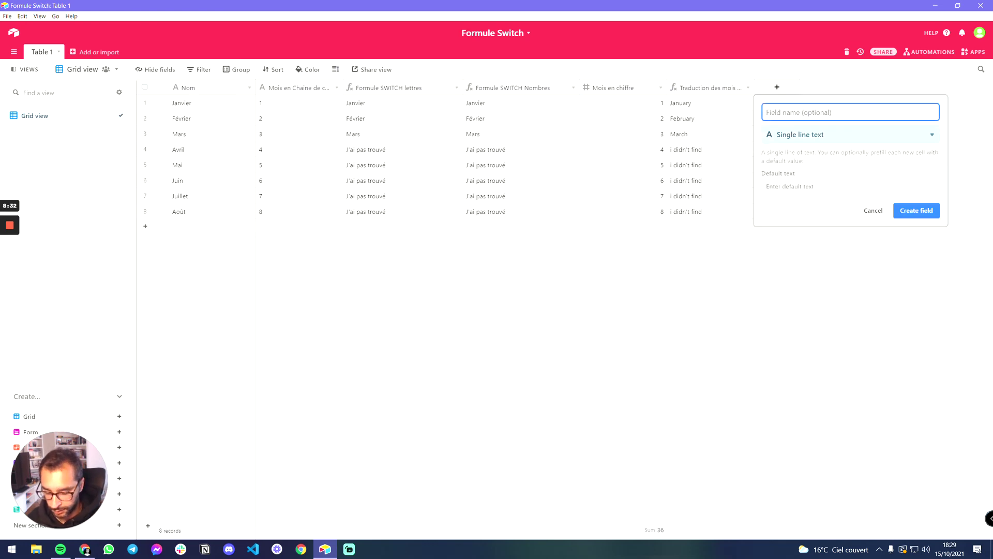
type("Nested if")
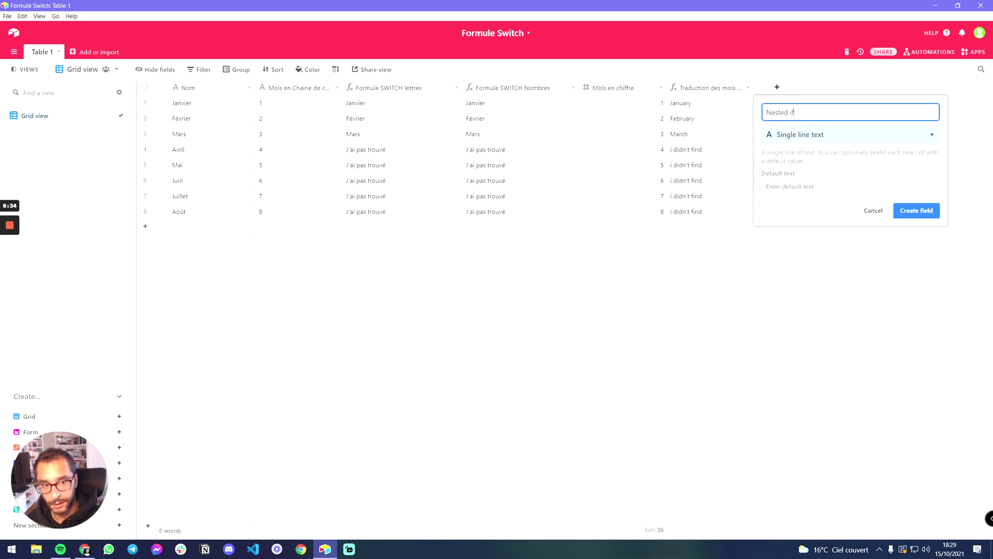
left_click(799, 135)
type("form")
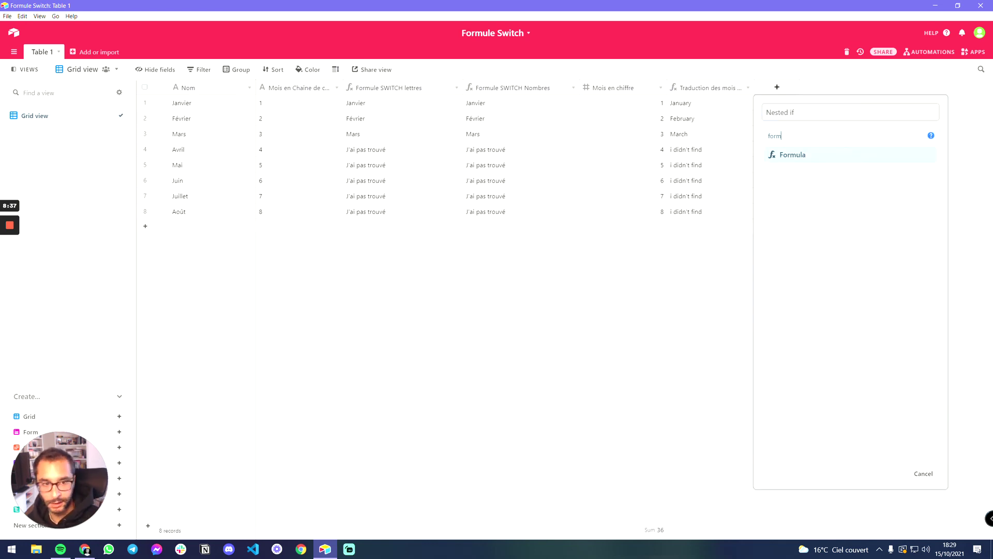
key("Return")
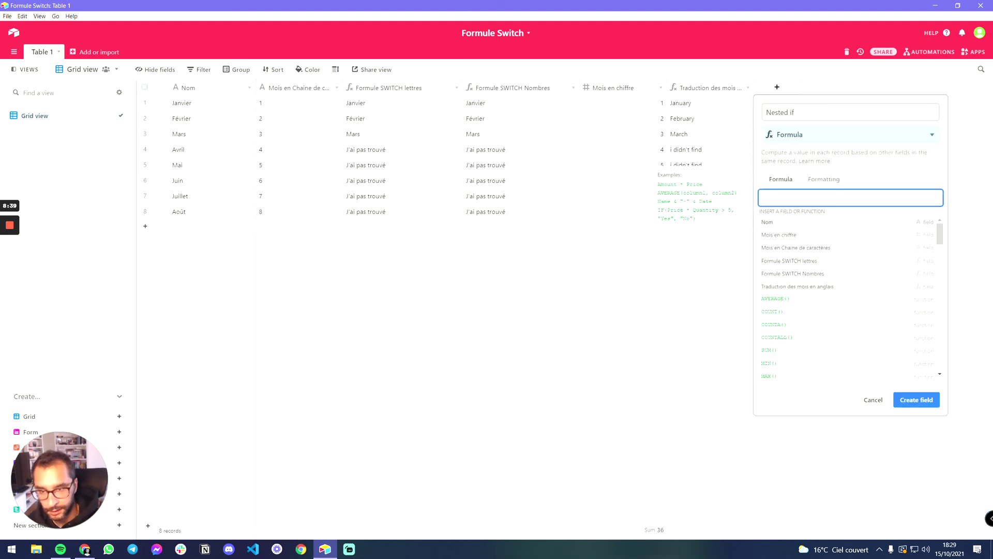
Insert an IF() function in the Nested if formula that tests nom="Janvier" and returns the number 1
type("if")
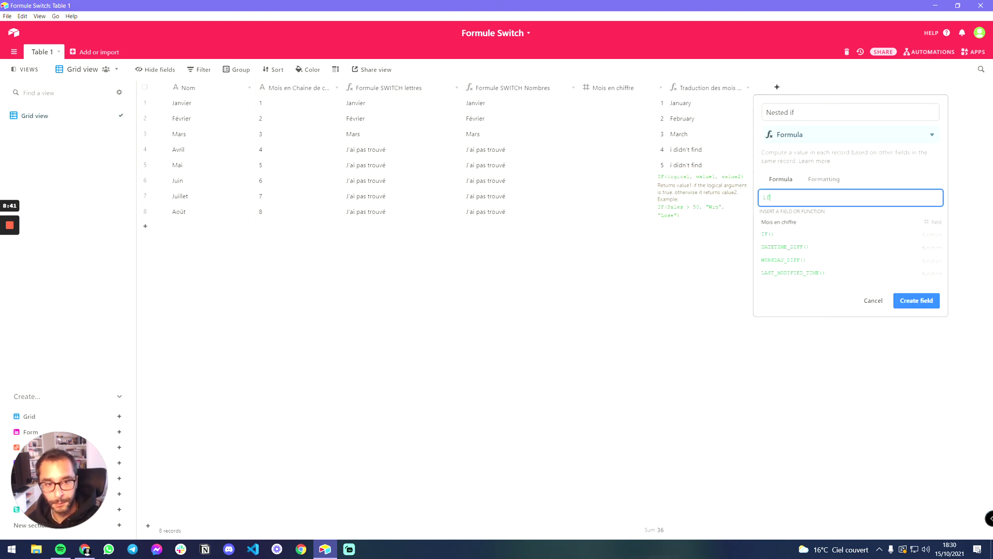
key("Tab")
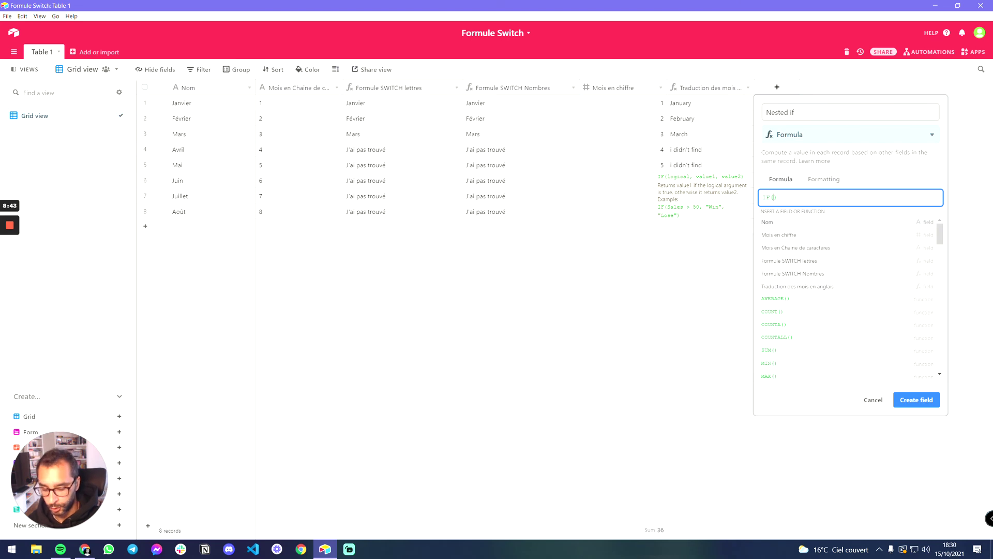
type("nom")
type("=\"")
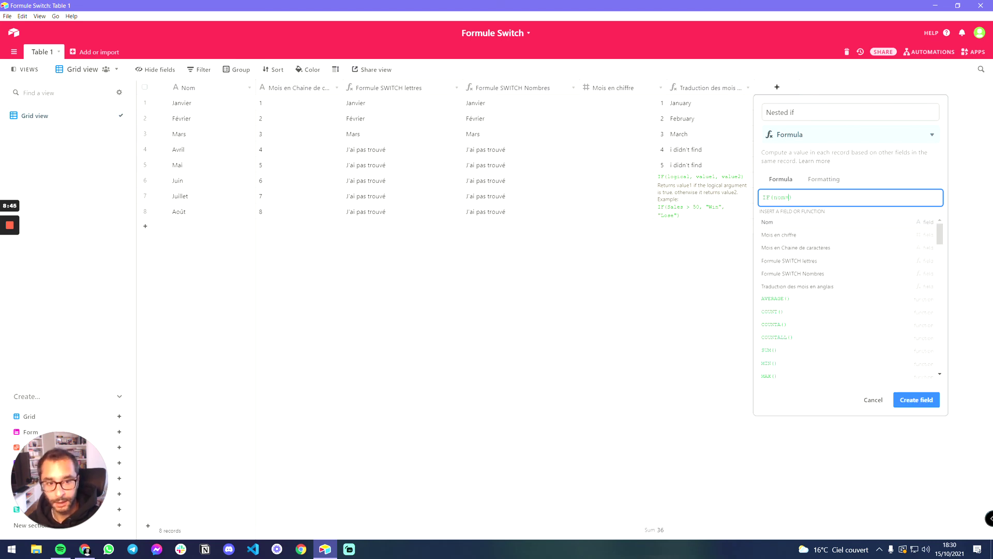
type("Janvier\",\"")
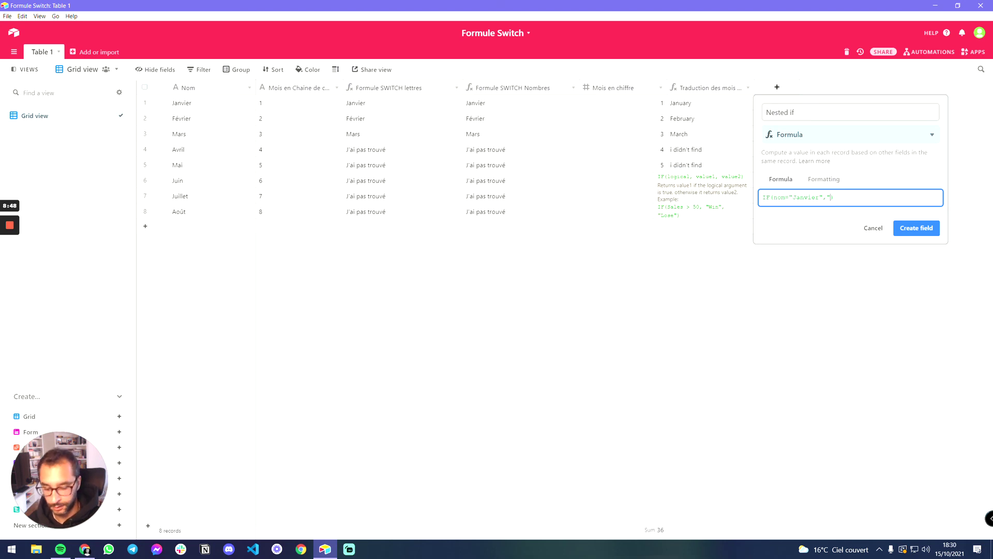
type("1")
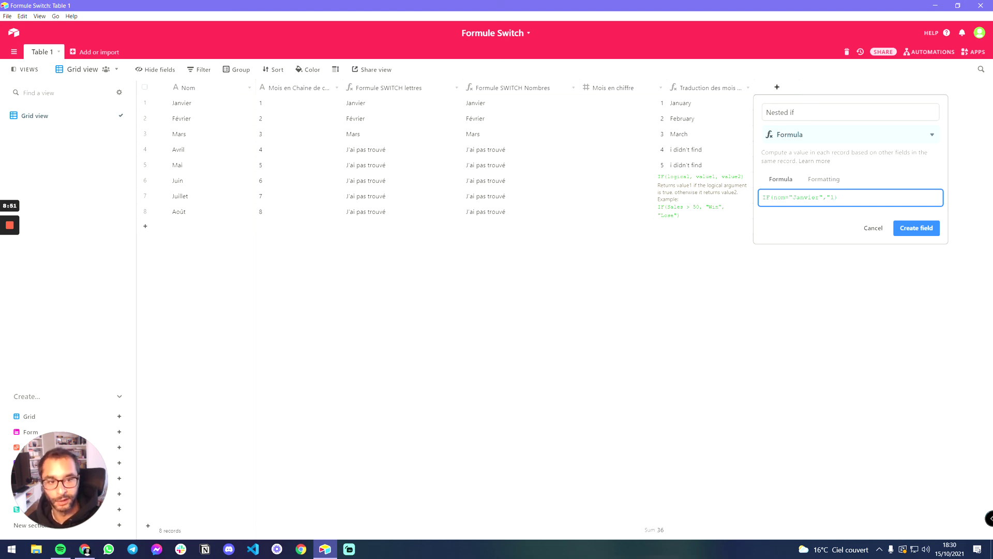
key("BackSpace")
key("BackSpace")
type("1")
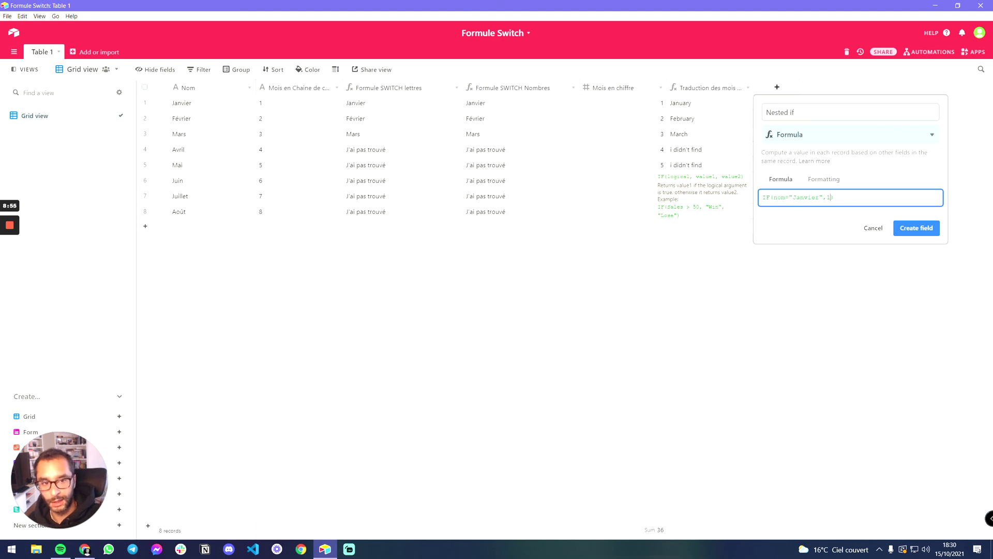
Nest a second IF() as the false result, testing Nom="Février" and returning 2, and create the Nested if field
type(",")
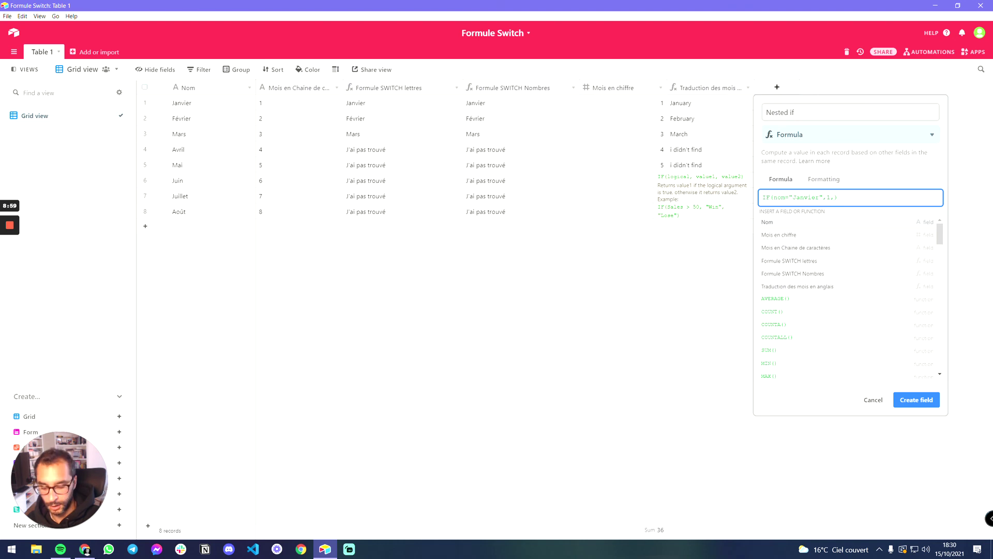
type("if")
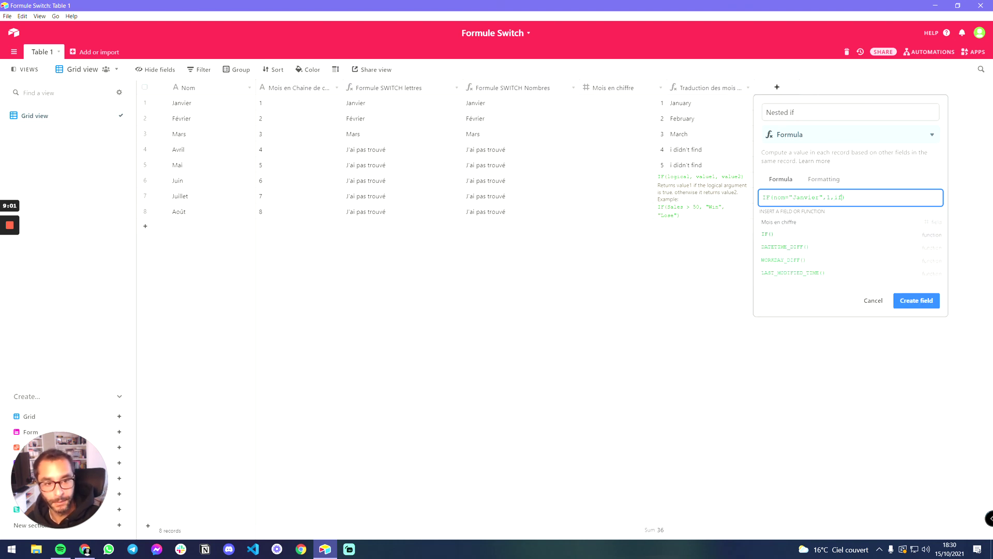
type("(")
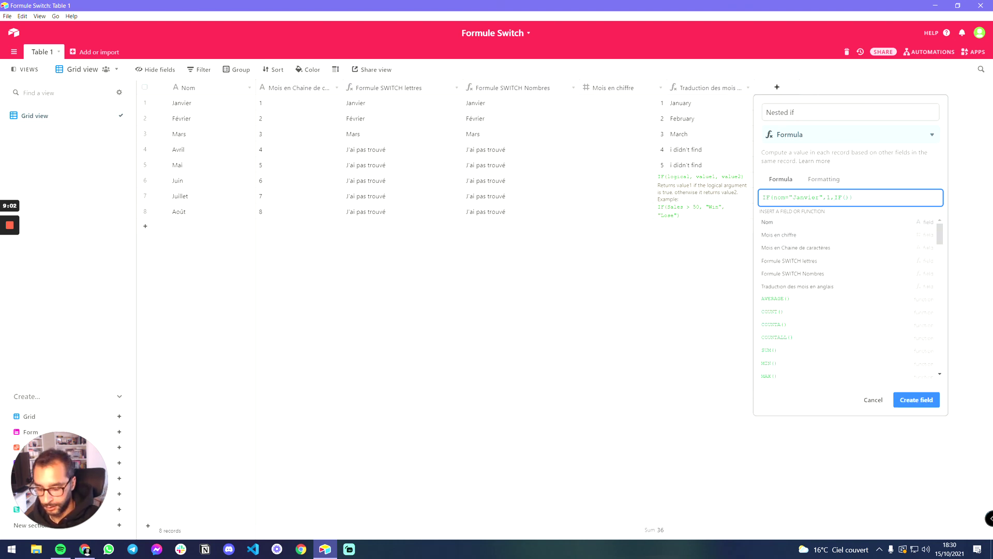
type("nom")
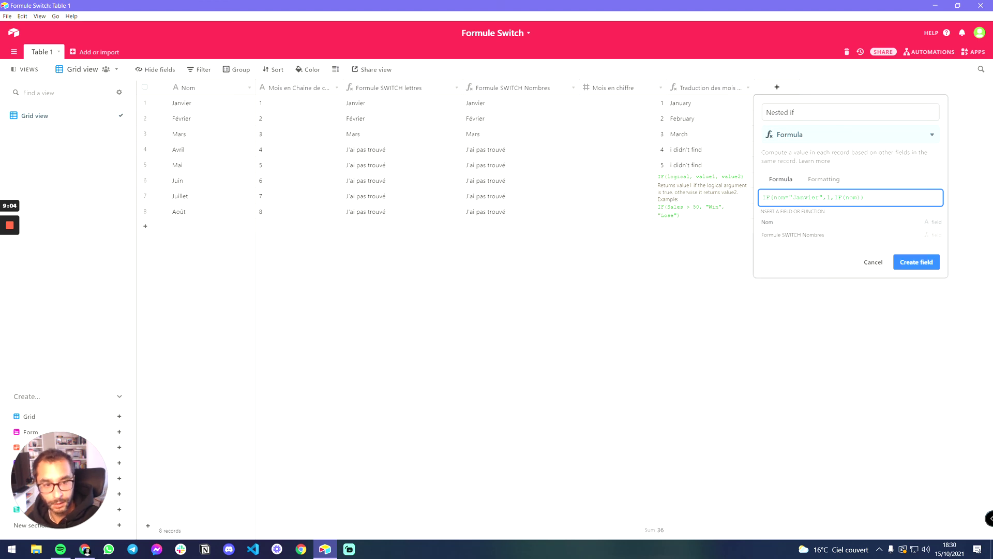
type("=\"")
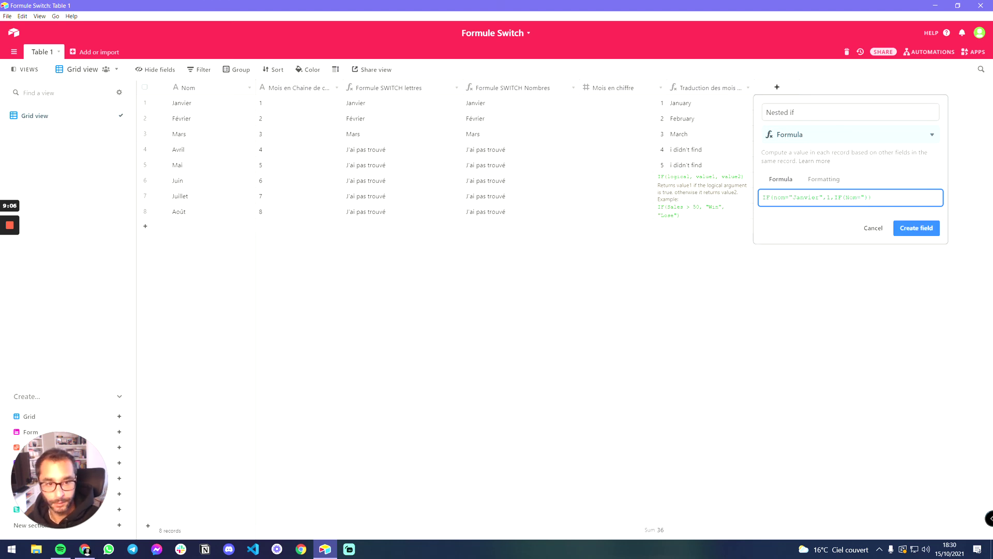
type("Févrie")
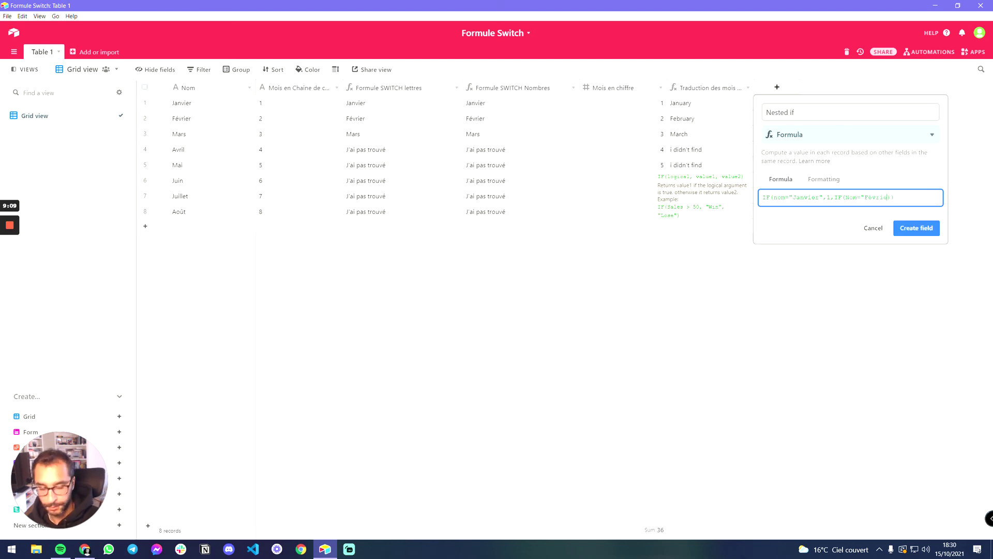
type("r\"")
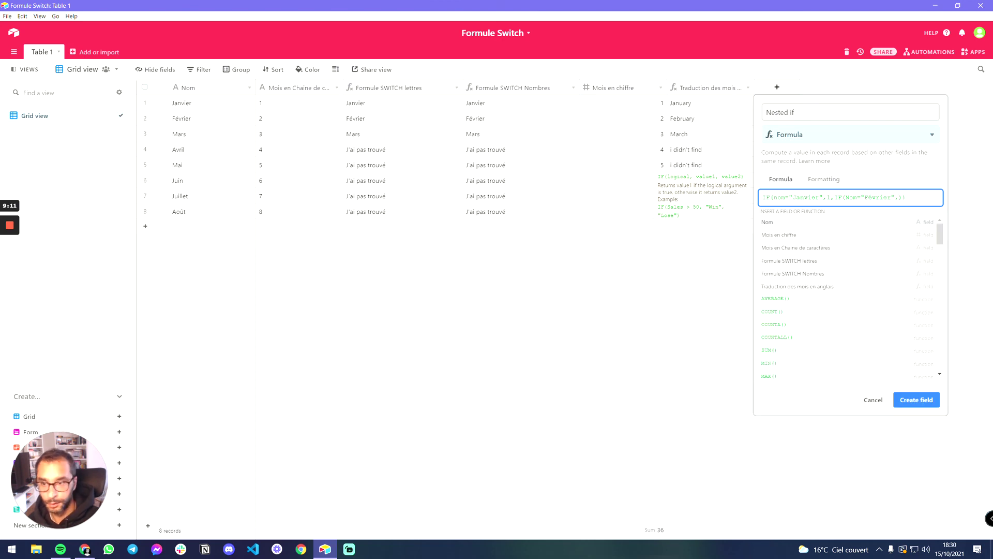
type(",2")
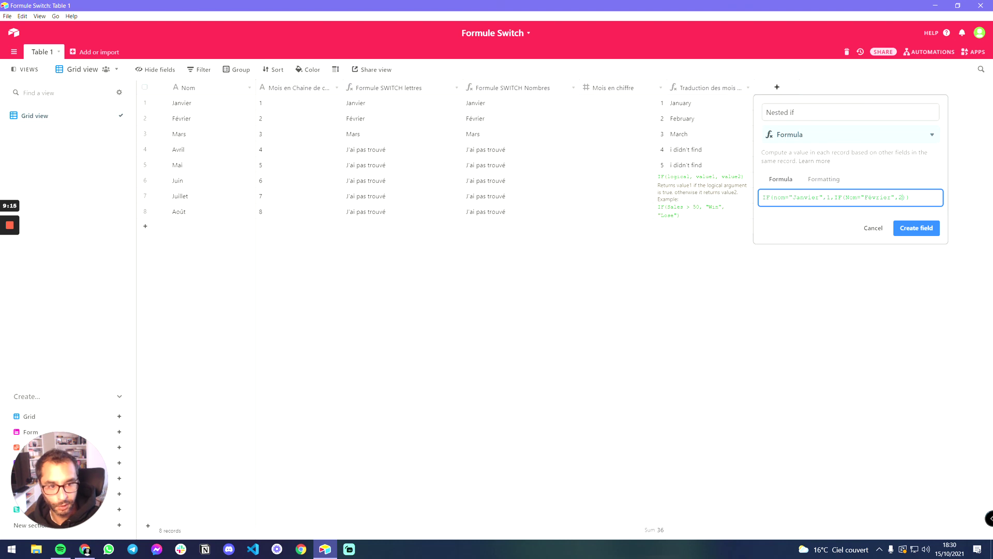
left_click(916, 228)
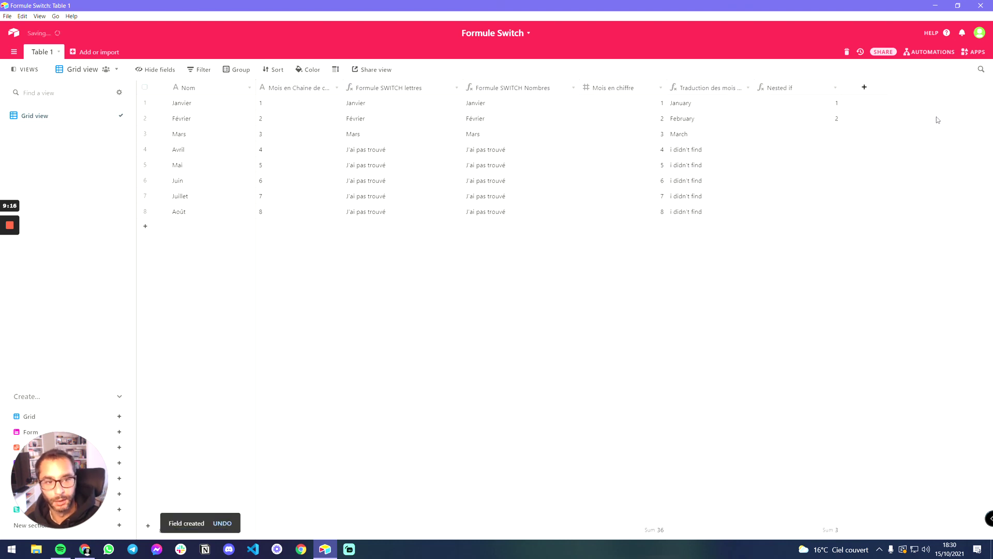
Review the formula of the Nested if field and close its settings without changing anything
double_click(808, 87)
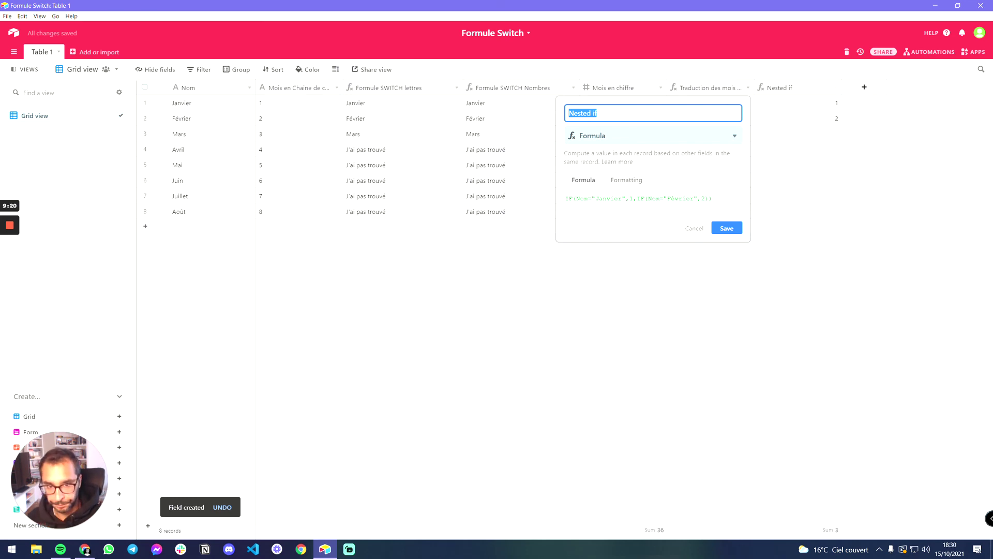
left_click(696, 227)
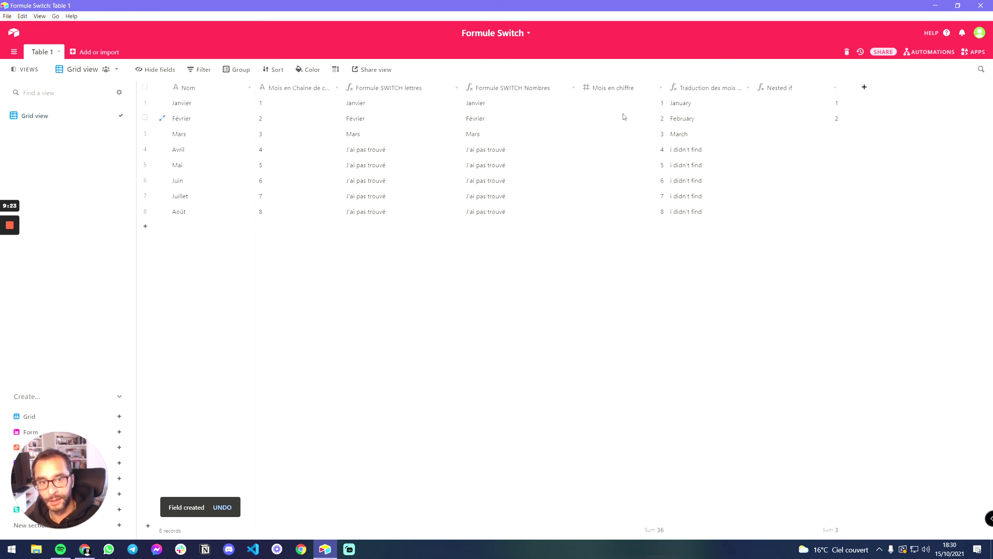